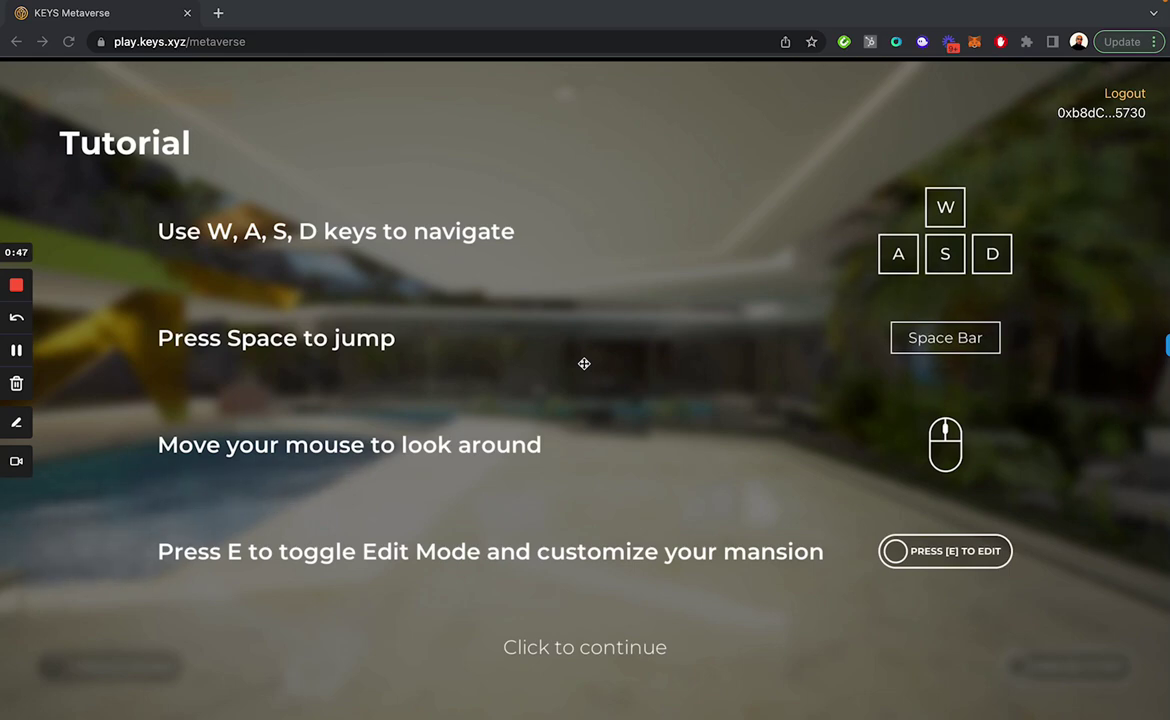
- Dismiss the controls tutorial and try moving forward, backward and sideways on the poolside terrace
click(608, 451)
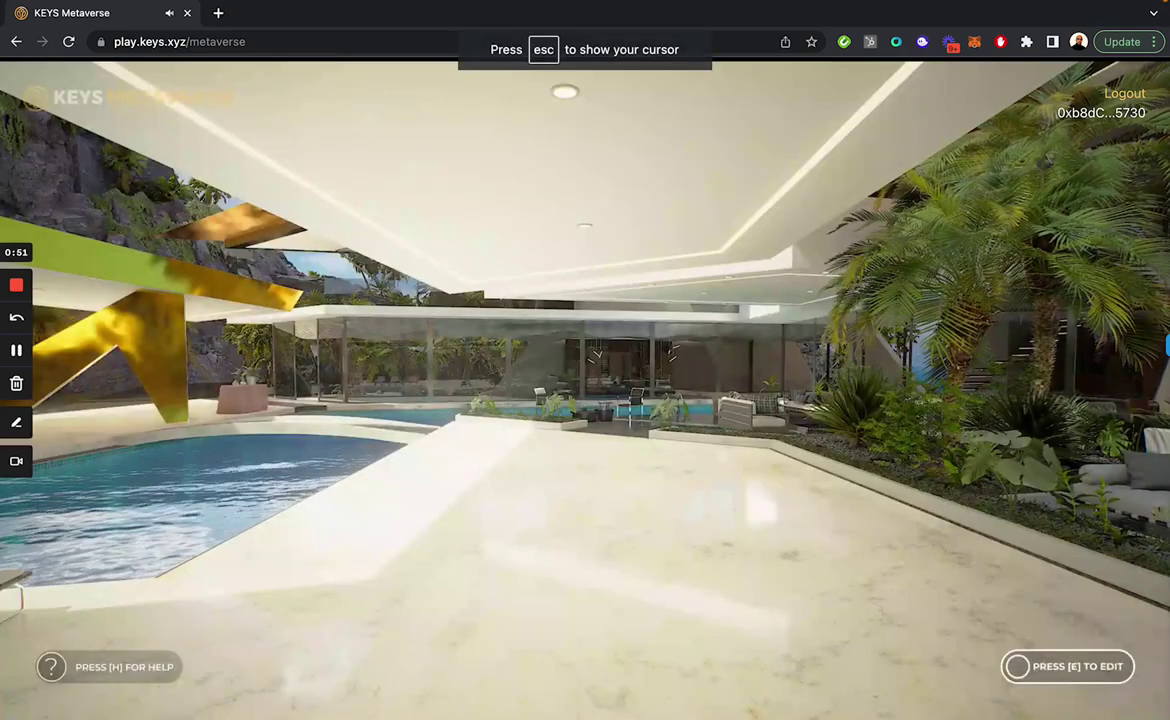
key(w)
key(w)
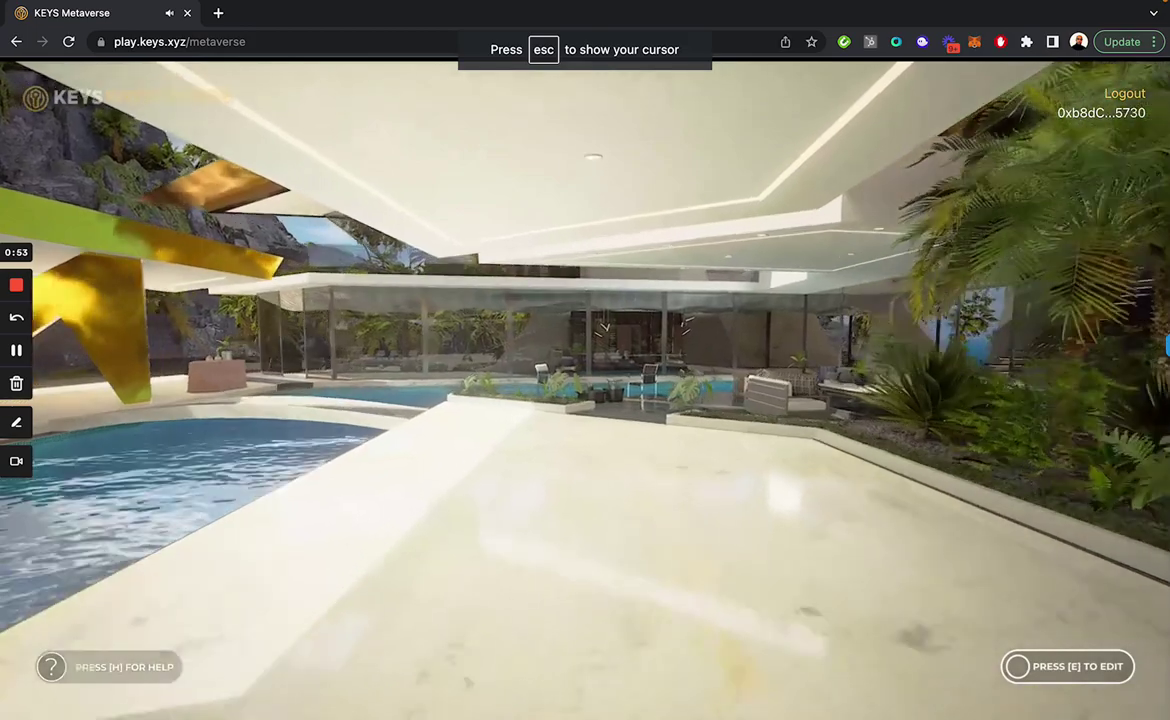
key(s)
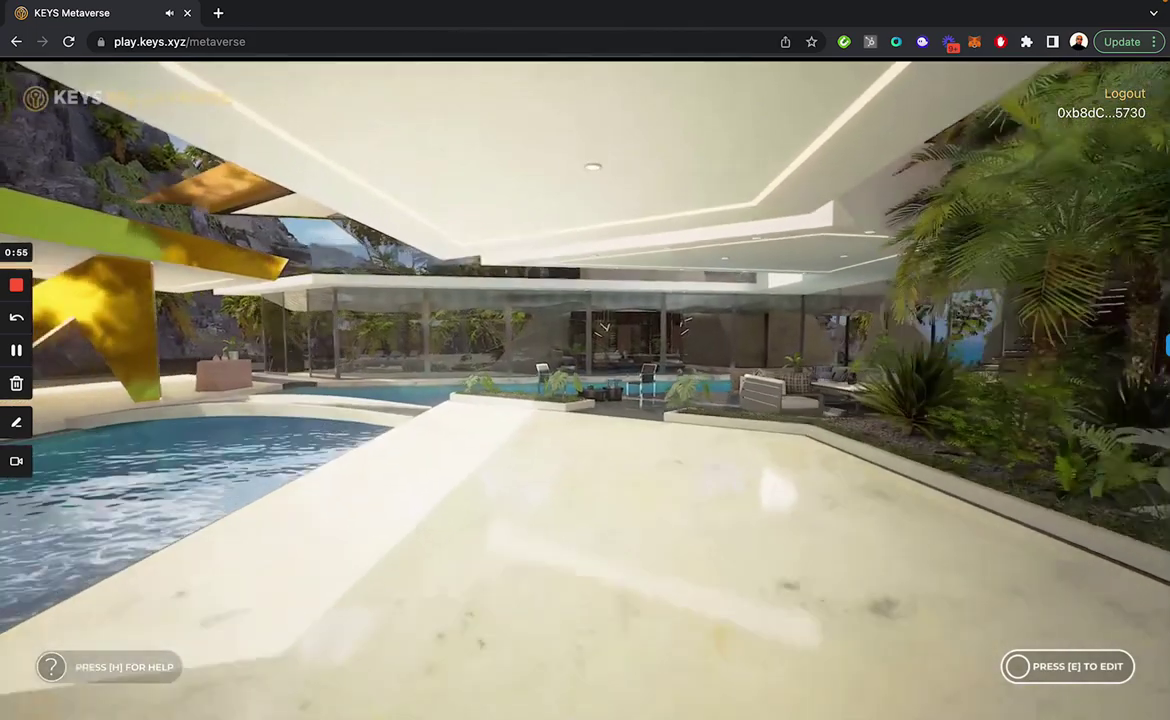
key(a)
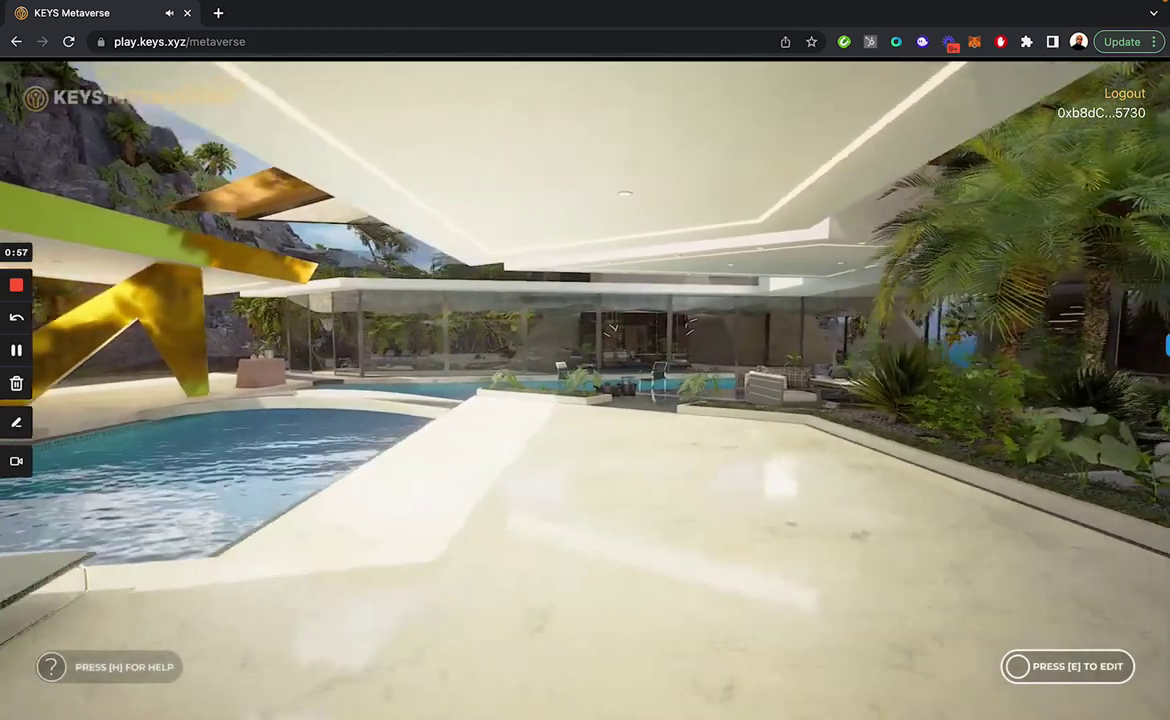
key(d)
key(a)
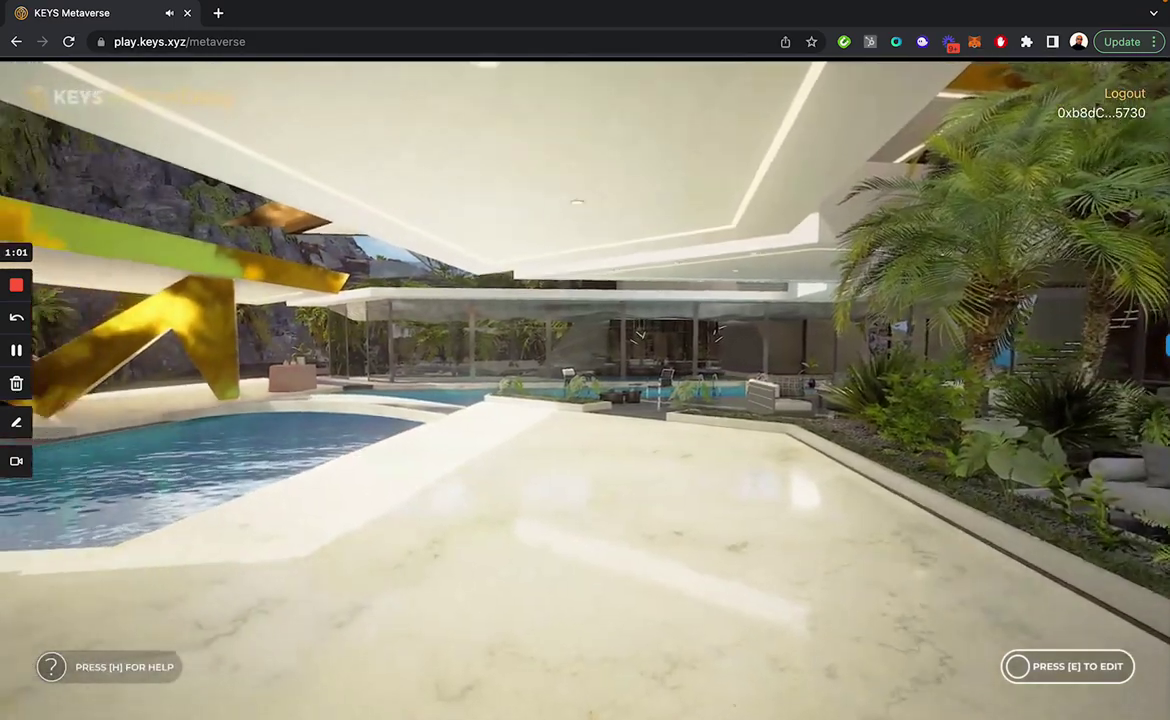
- Explore the terrace around the pool, including a jump, and look over the house, garden and sea view
key(w)
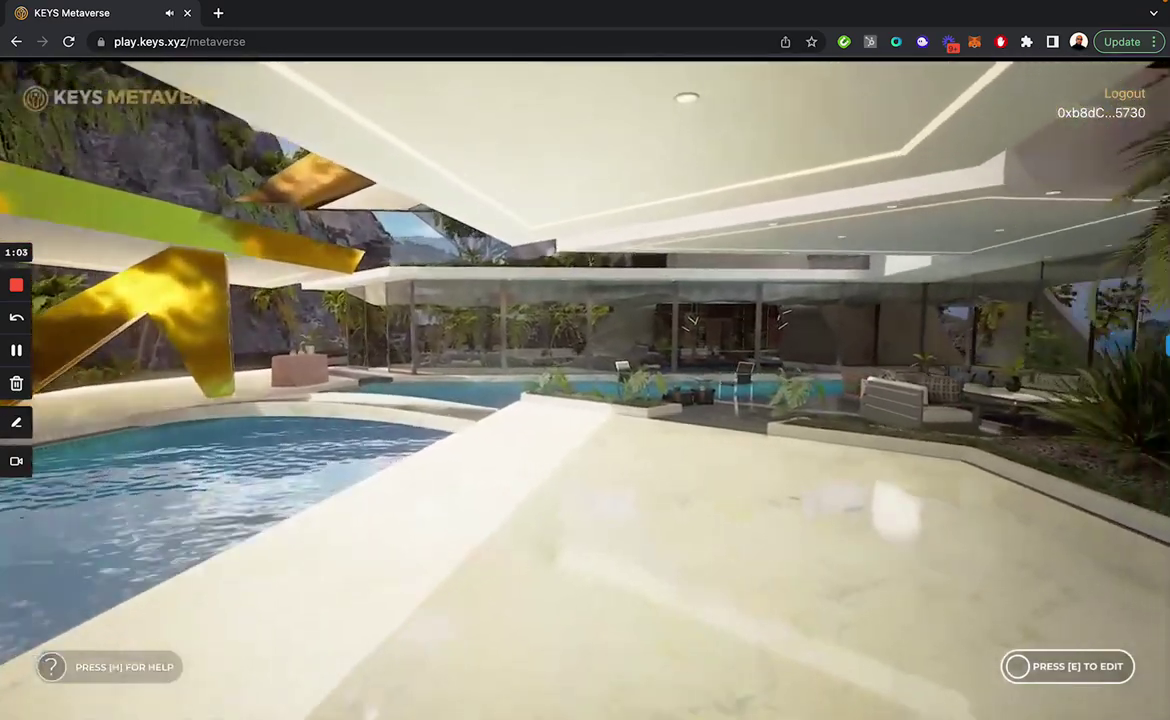
key(a)
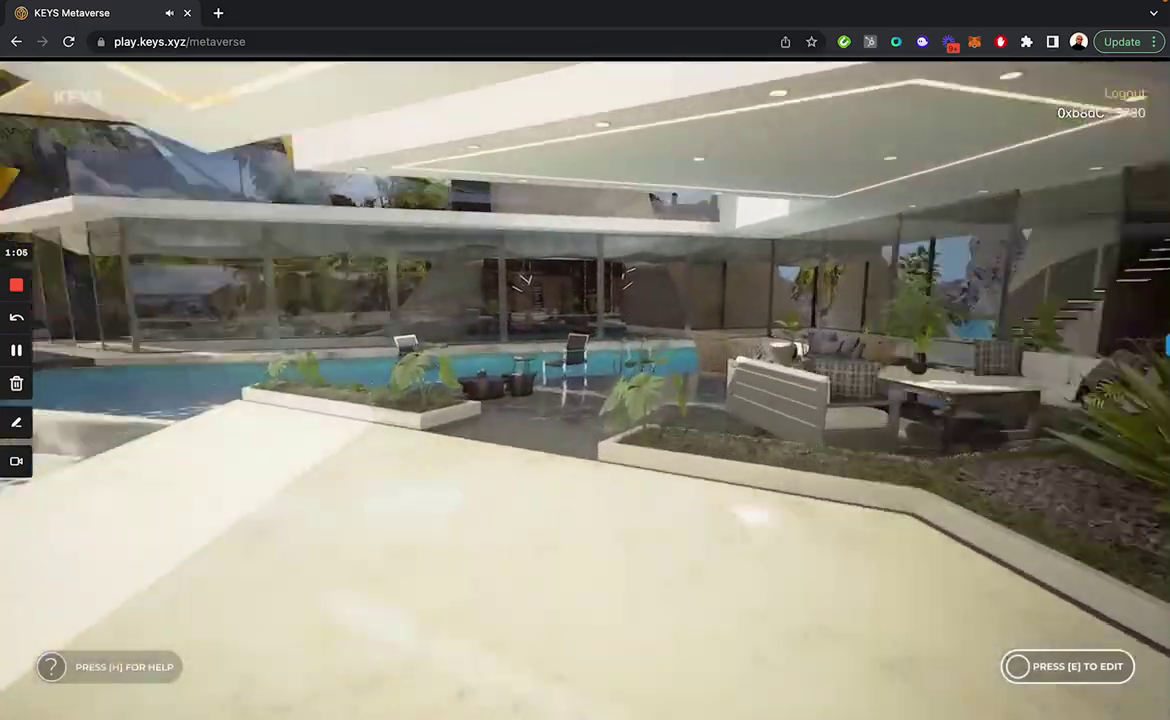
key(space)
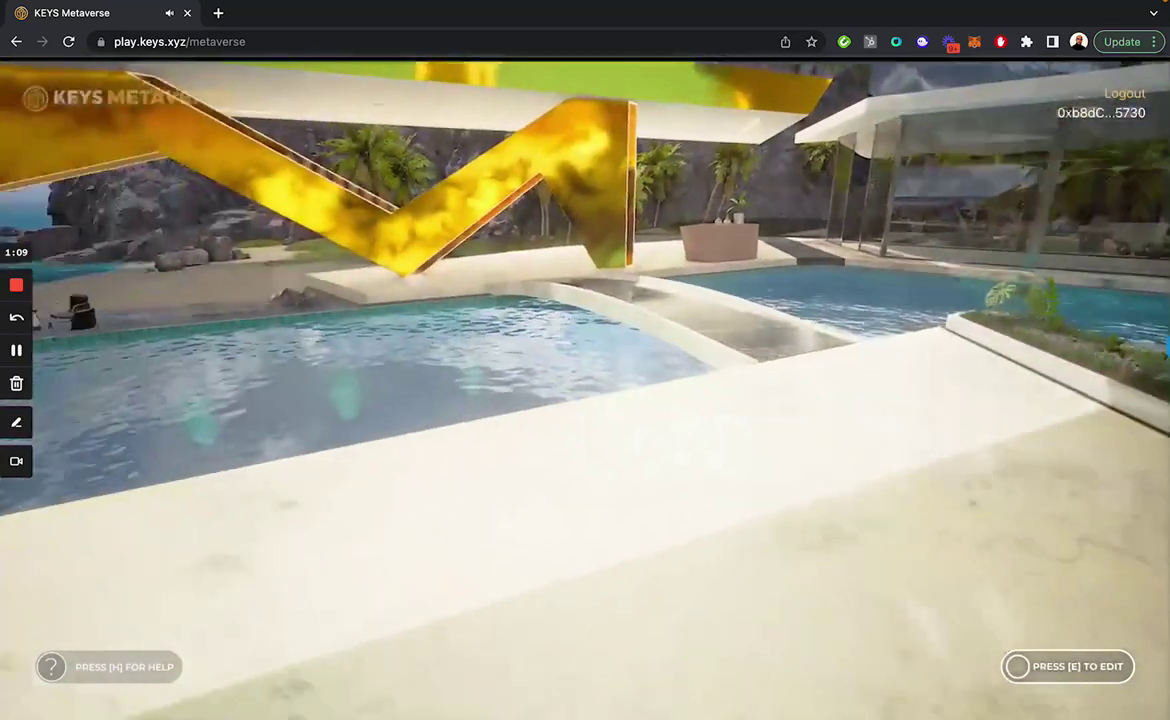
key(w)
key(w)
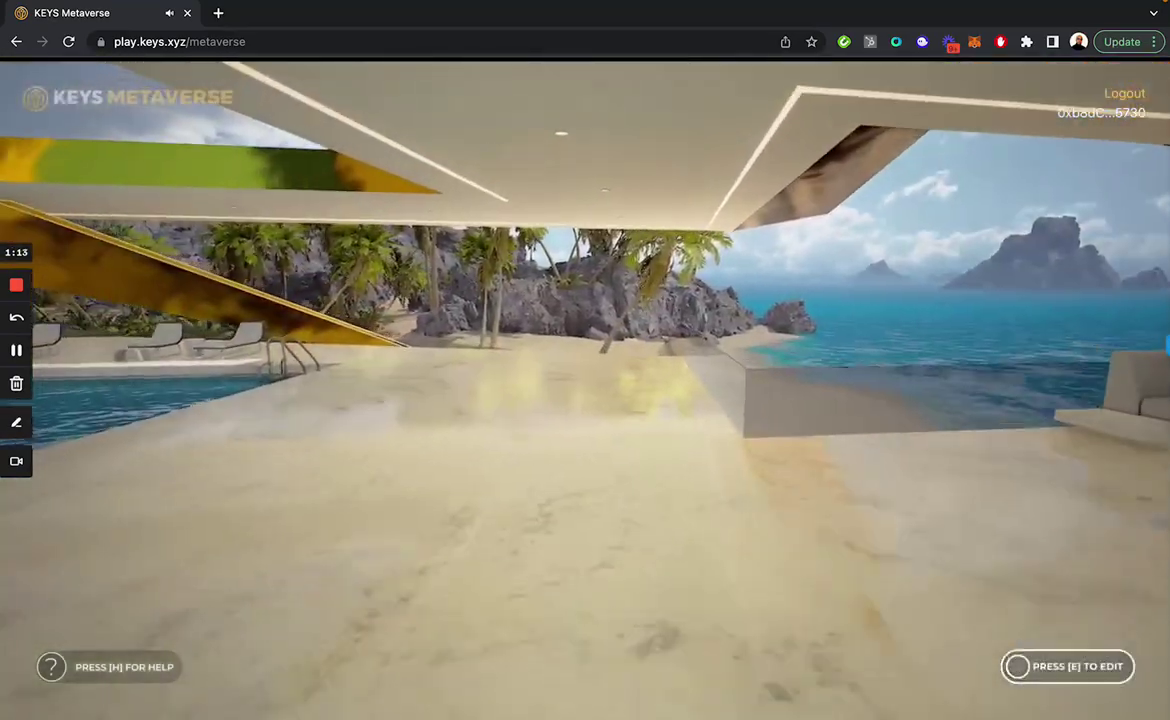
key(a)
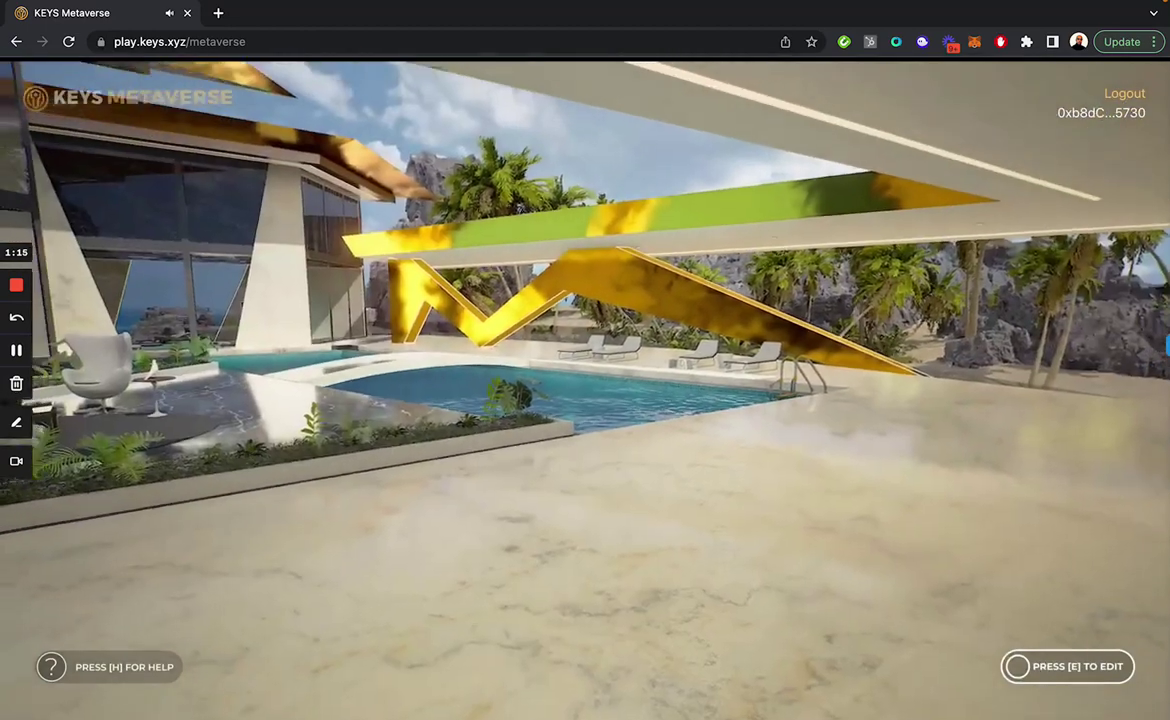
- Turn on Edit Mode and walk up to the white outdoor lounge with the round rug beside the pool
key(a)
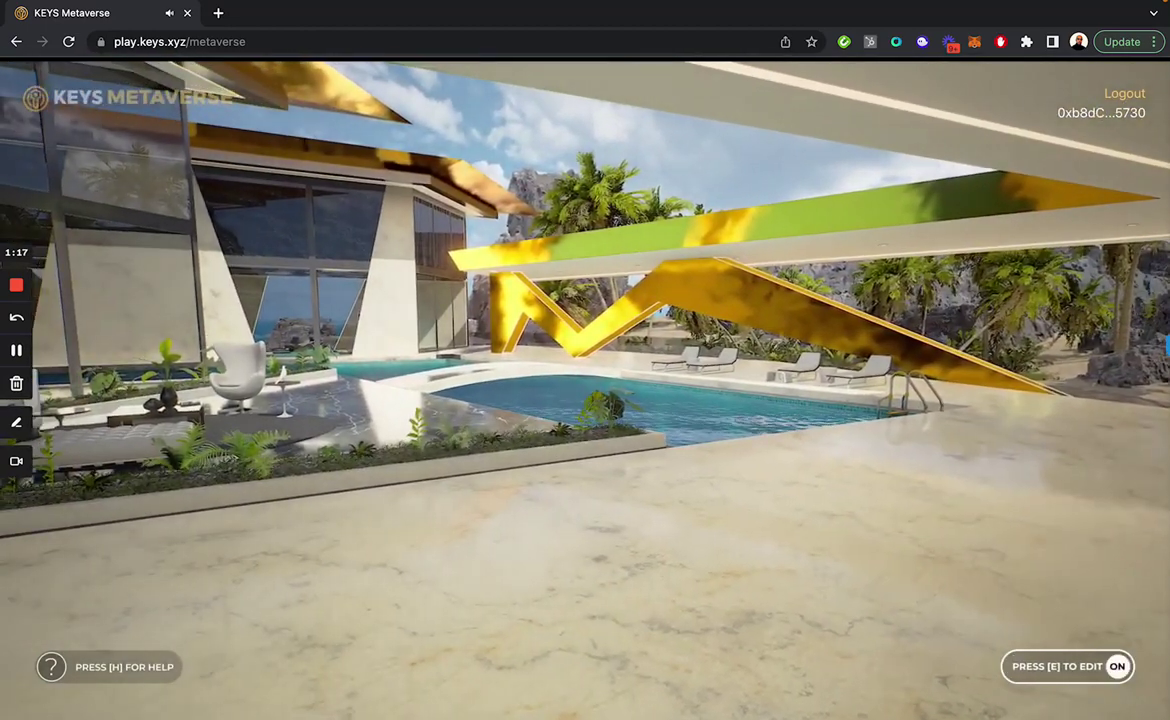
key(w)
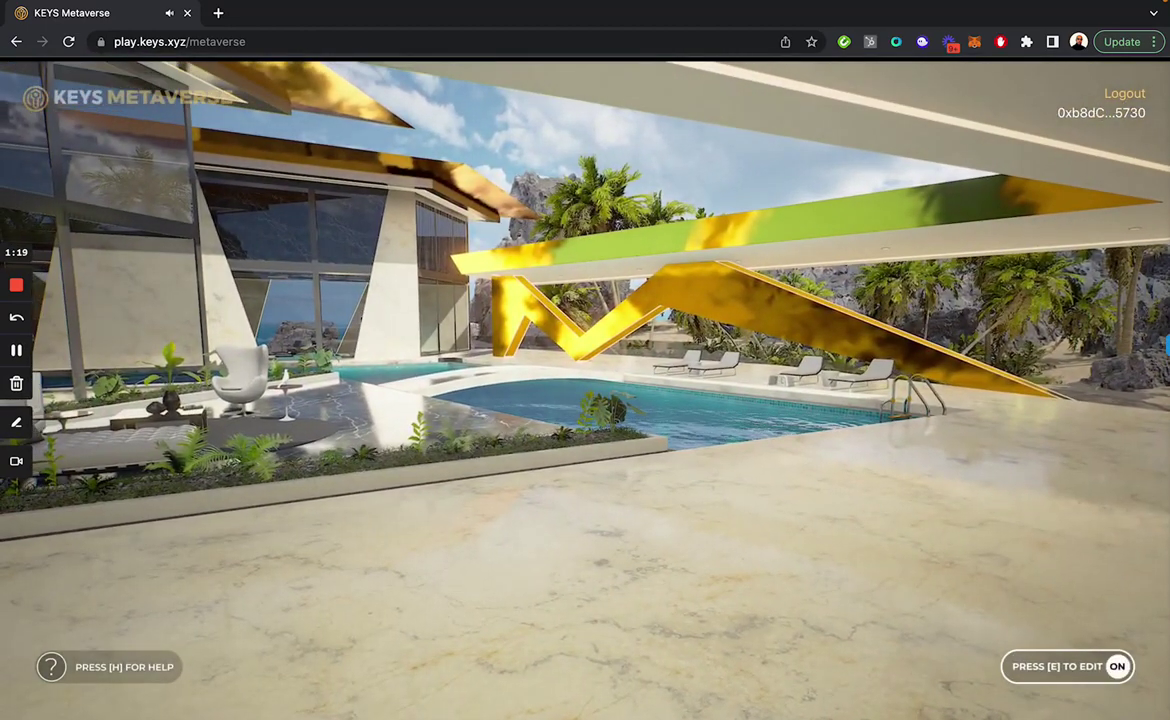
key(w)
key(a)
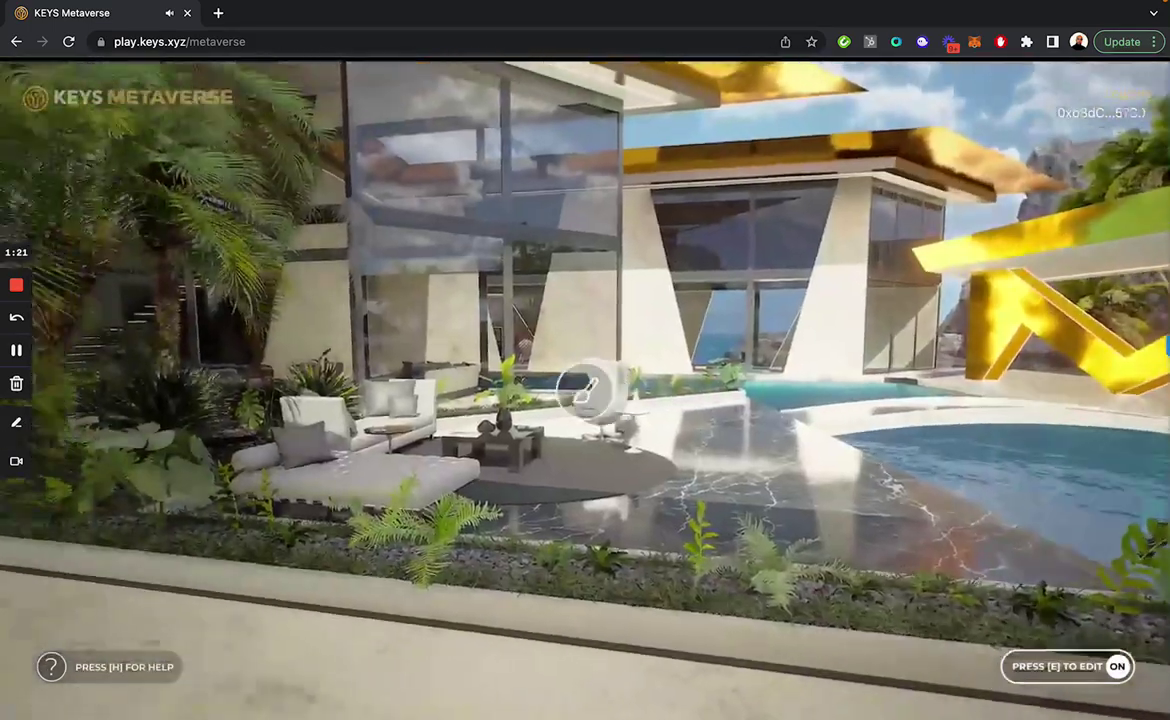
key(w)
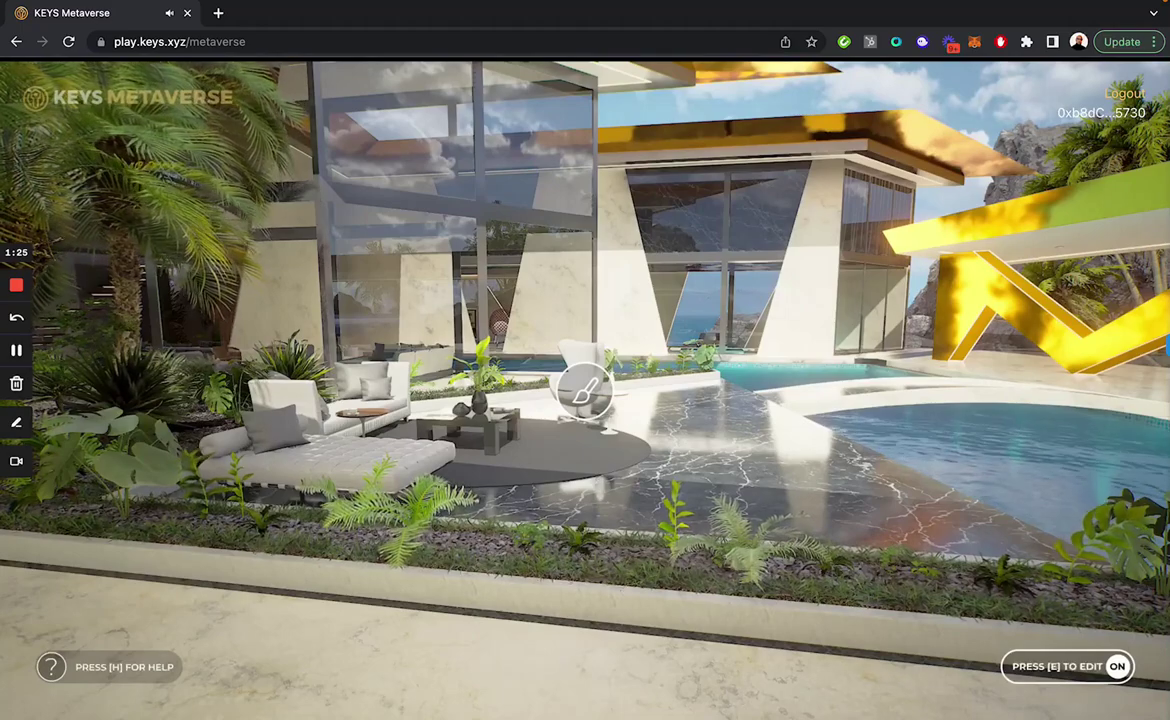
key(w)
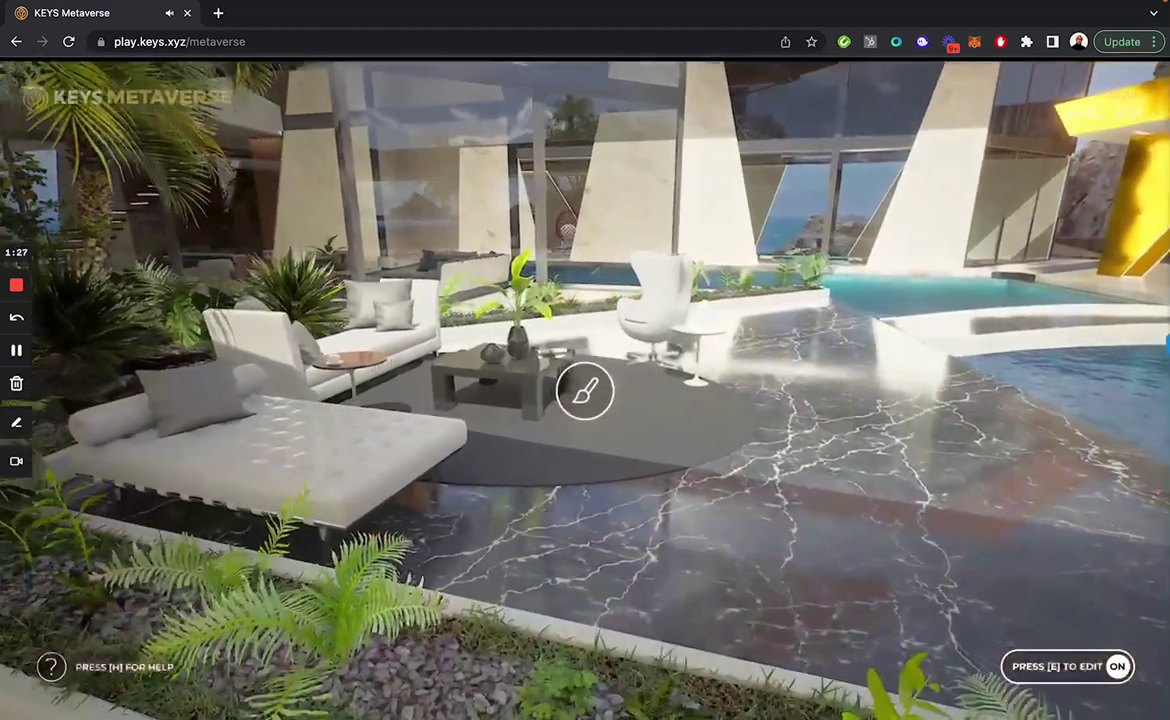
key(a)
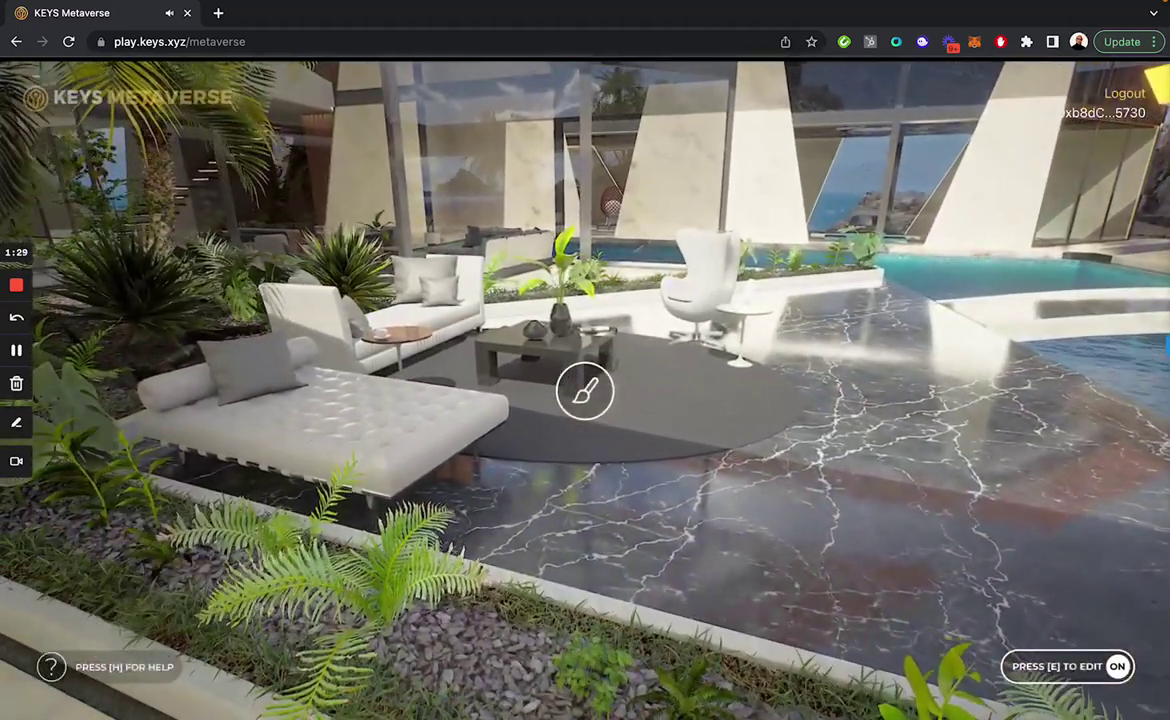
- Open the VIP Comfort Area for customization, cycle through its room layouts and apply the Box Lounge layout
key(e)
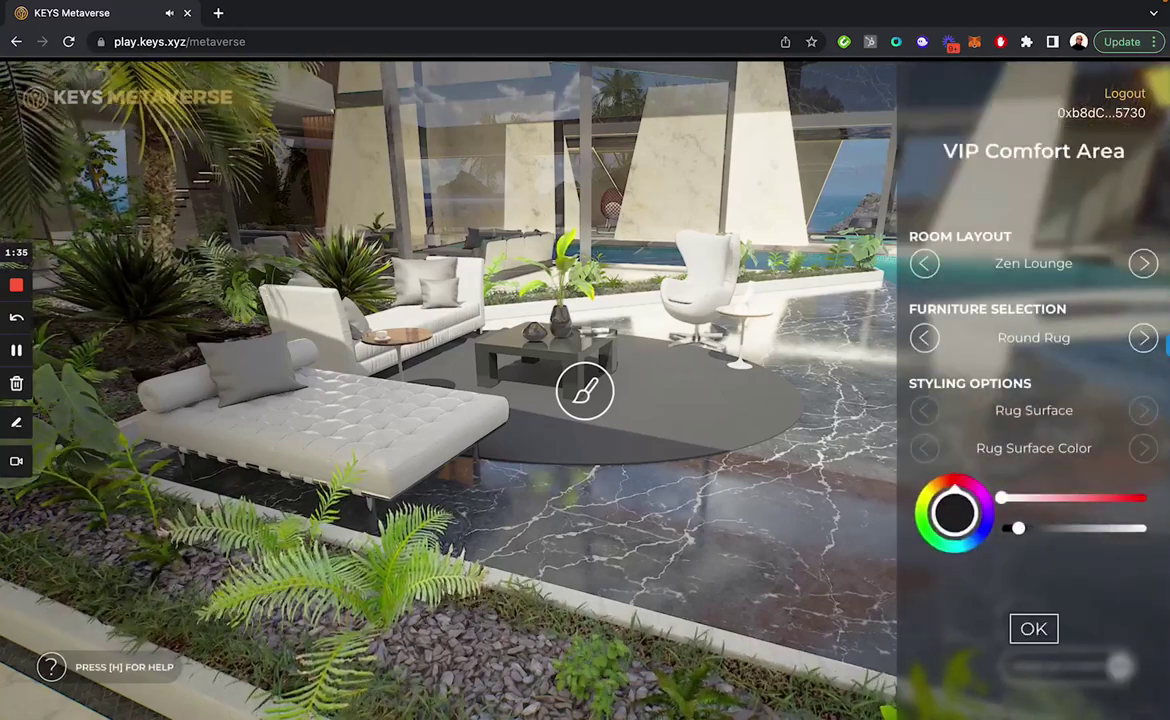
click(1140, 266)
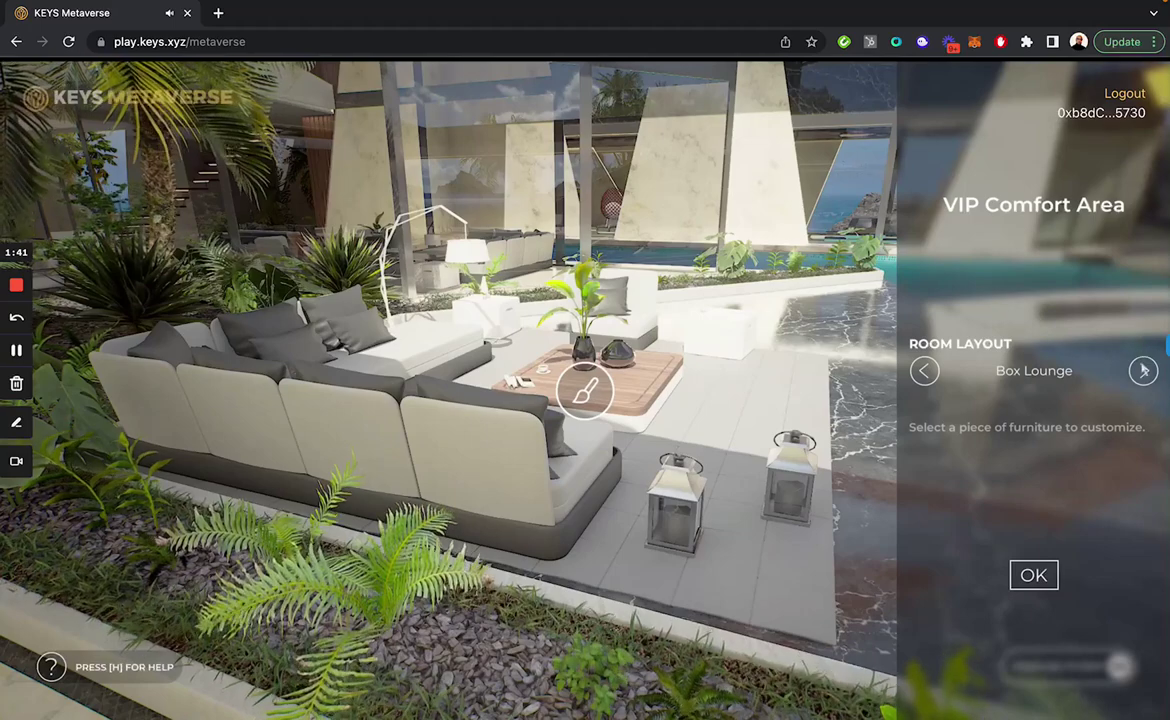
click(1143, 370)
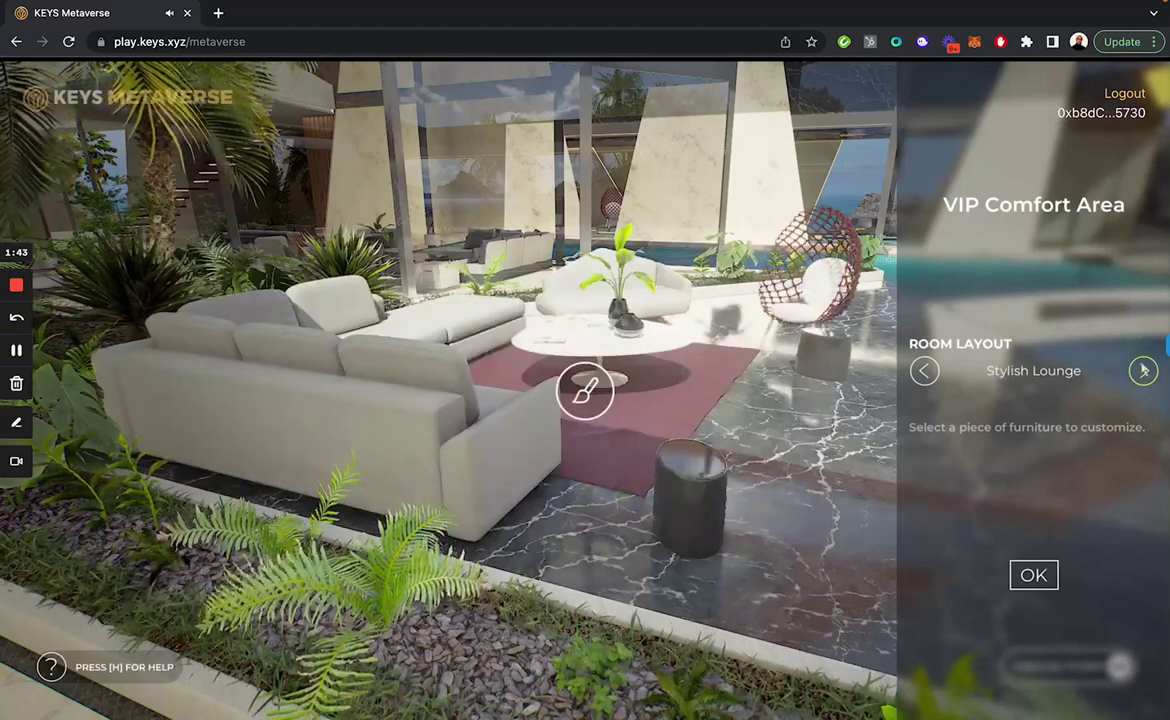
click(1143, 370)
click(1143, 370)
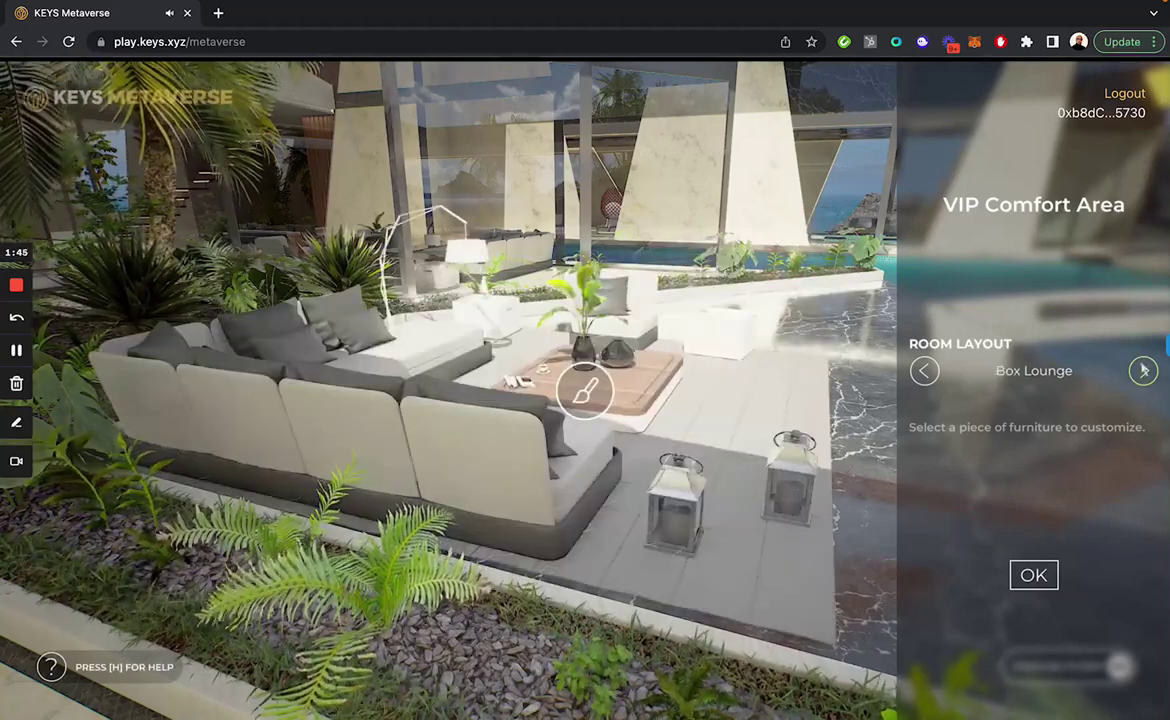
click(1035, 575)
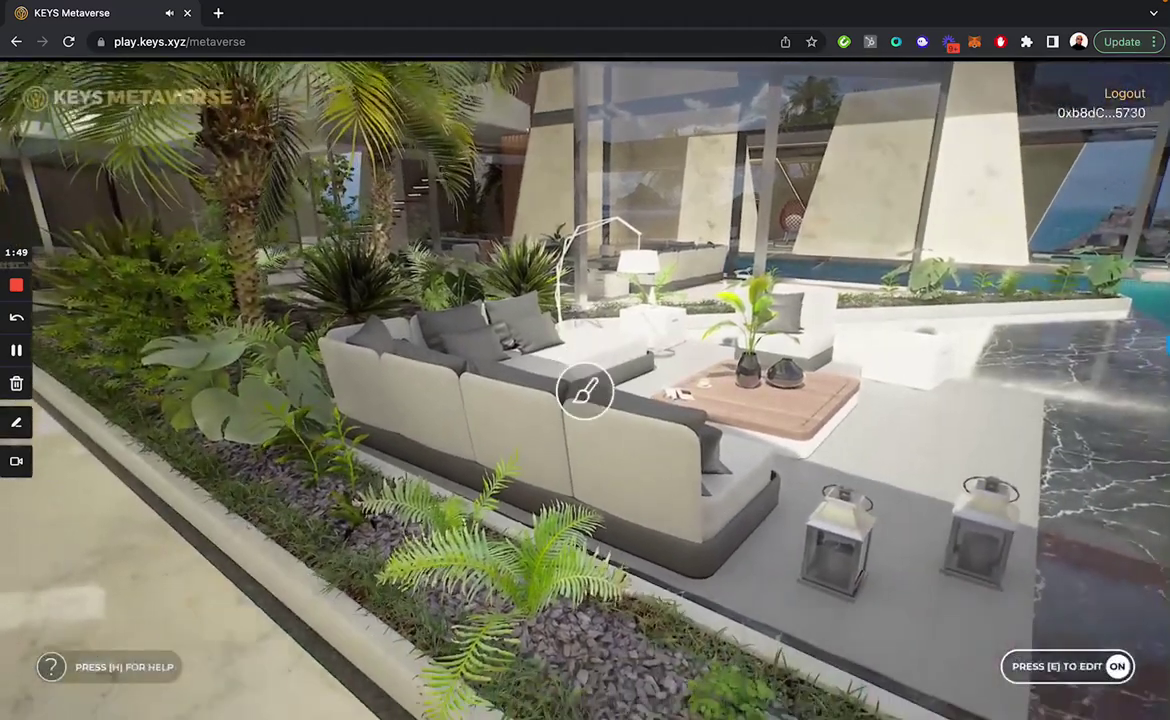
- Open the corner sofa for customization and set the Sofa Base color's hue to yellow
key(e)
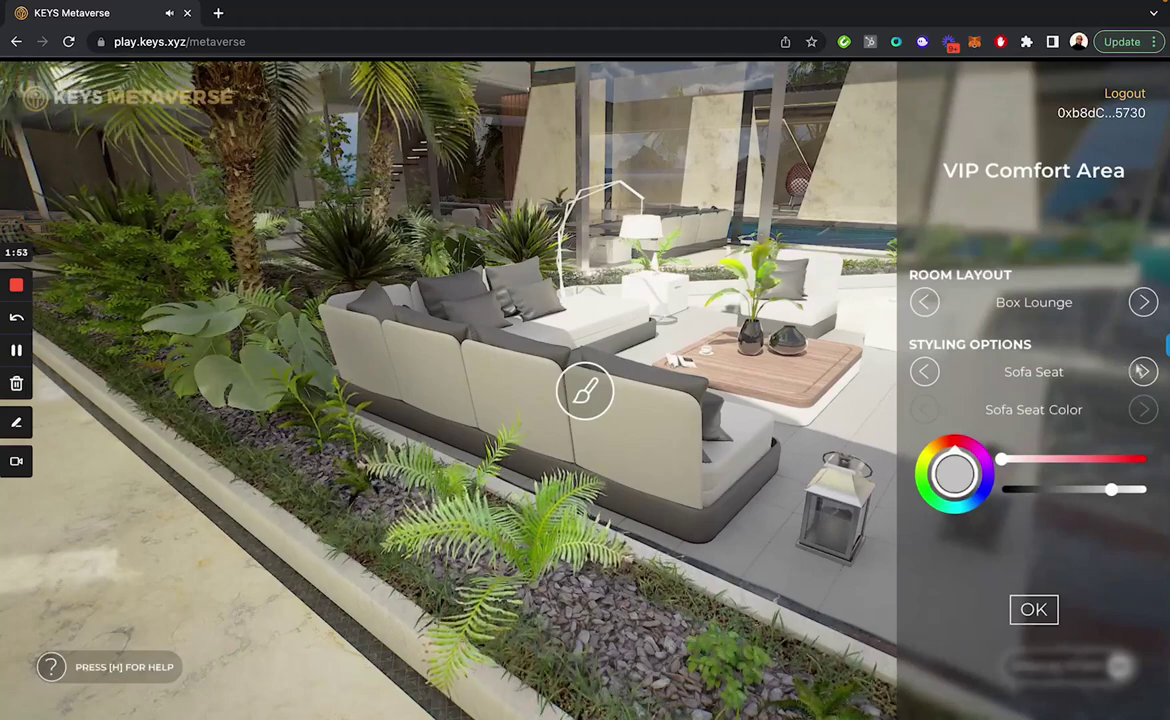
click(1143, 372)
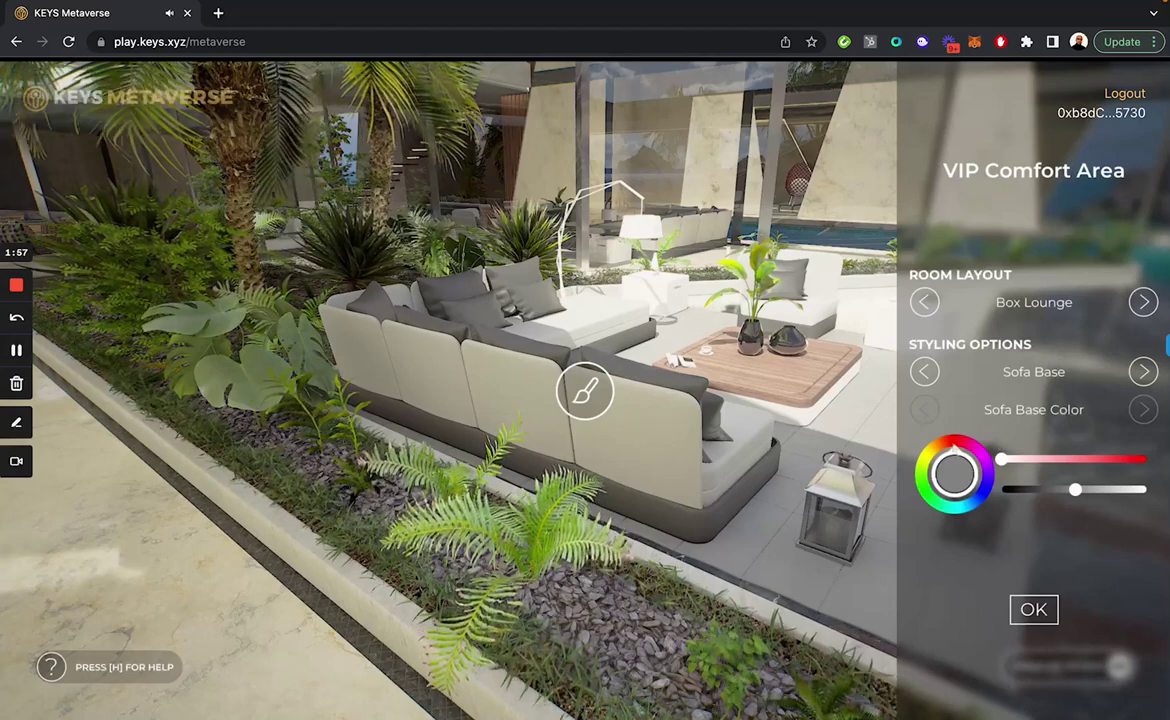
drag(950, 450, 868, 405)
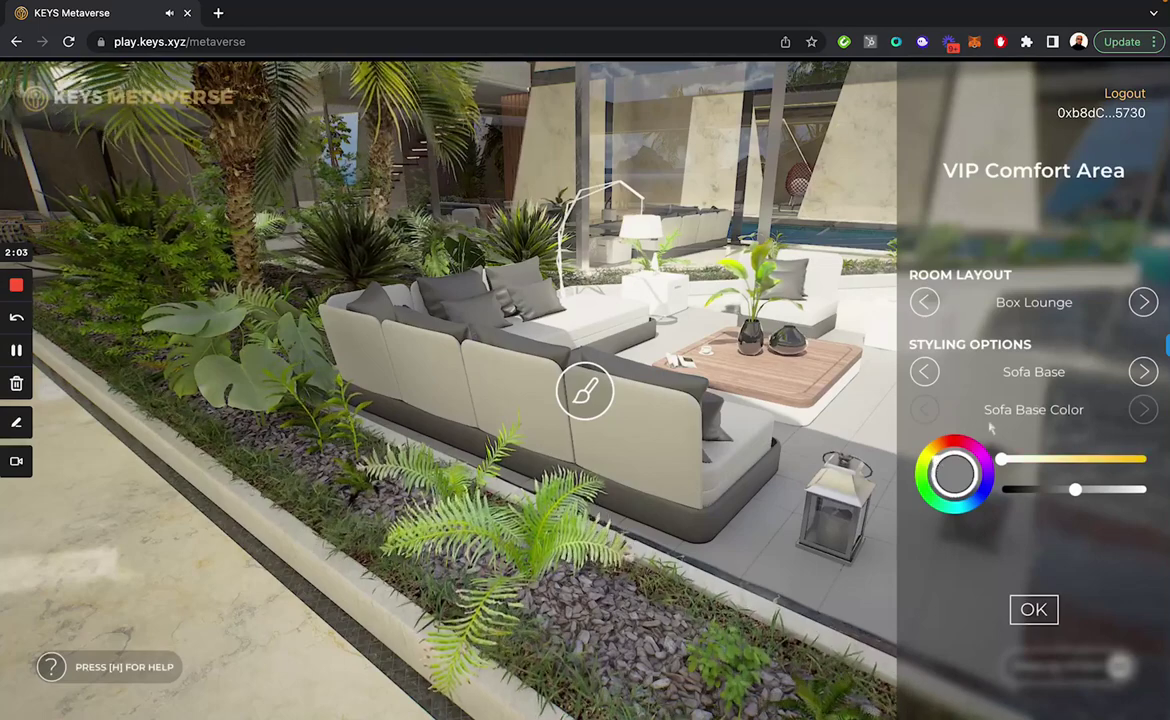
- Try a muted teal on the Sofa Pillows and recolor them a highly saturated dark red
click(1141, 378)
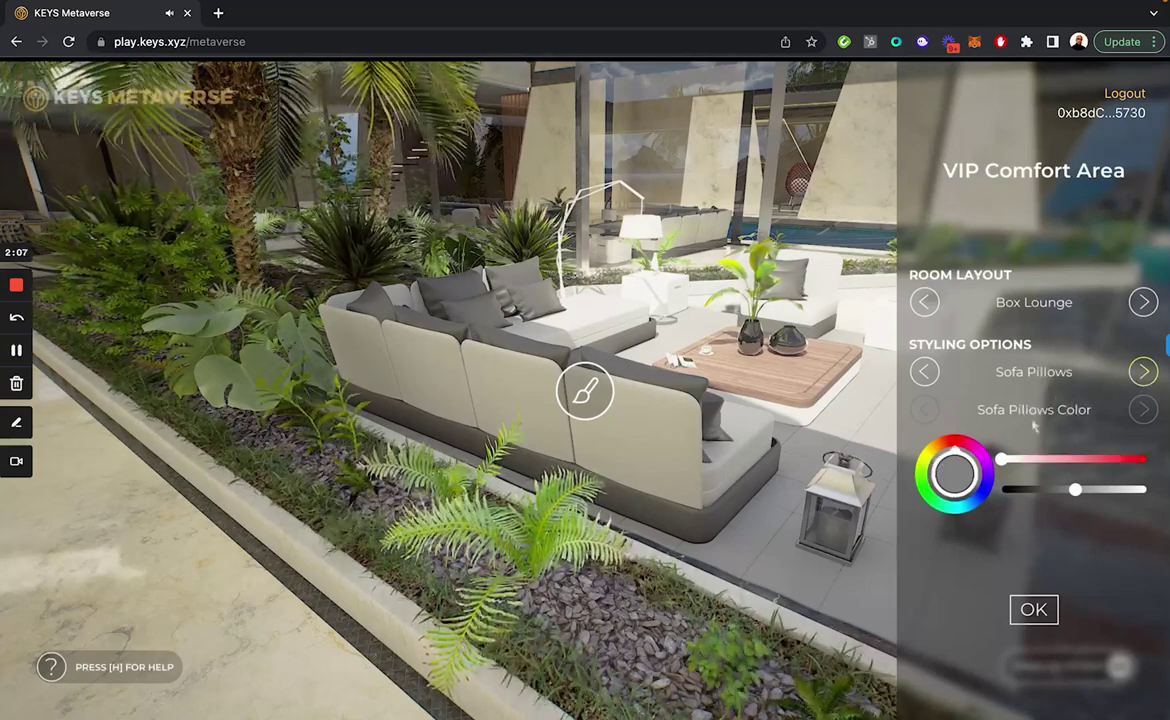
drag(957, 451, 980, 472)
drag(889, 430, 875, 482)
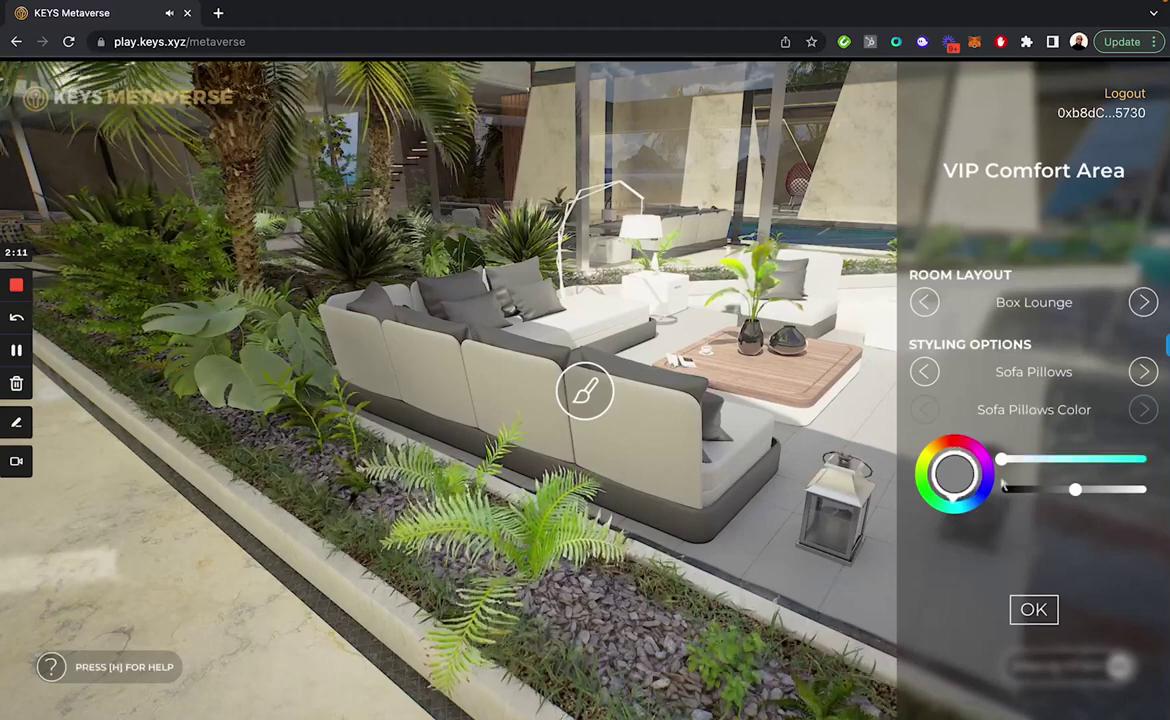
mouse_move(1002, 459)
mouse_down()
mouse_move(1133, 459)
mouse_move(1022, 459)
mouse_up()
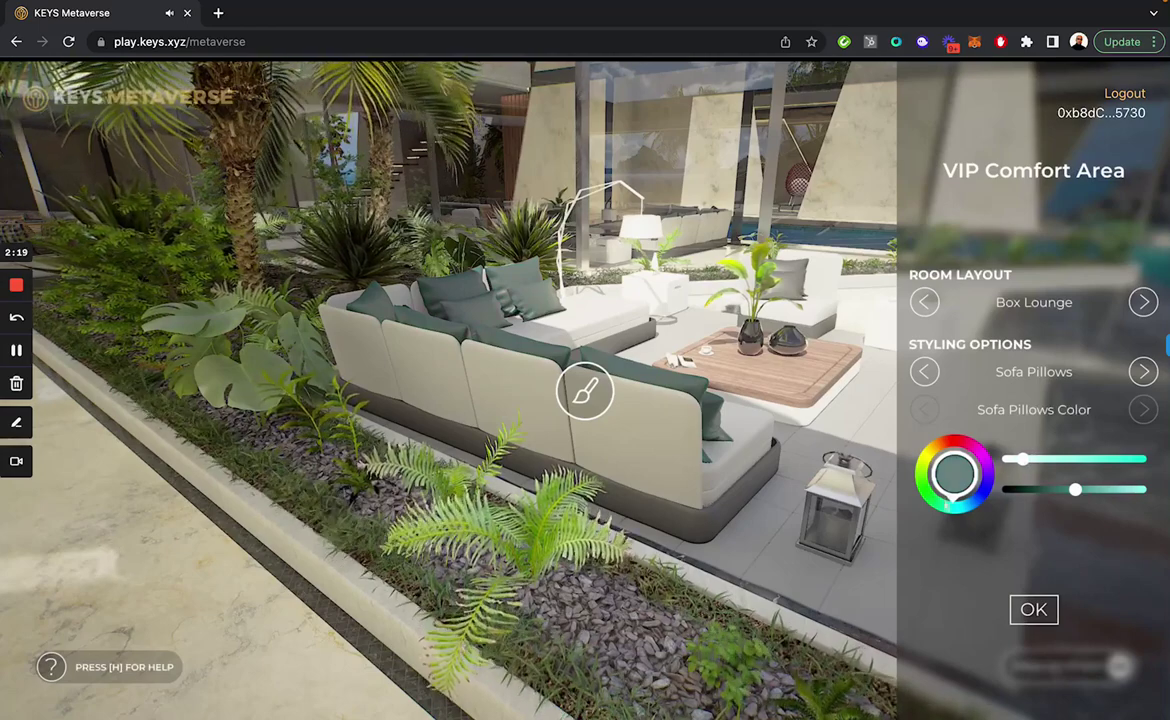
click(953, 447)
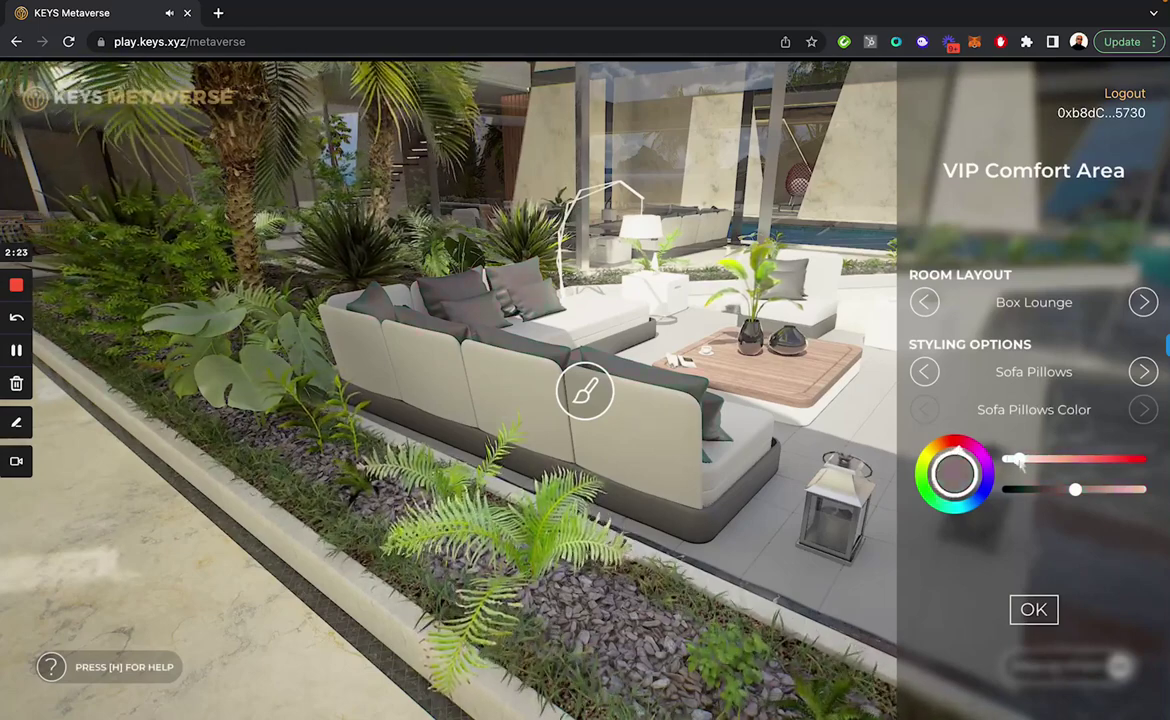
drag(1005, 455, 1131, 459)
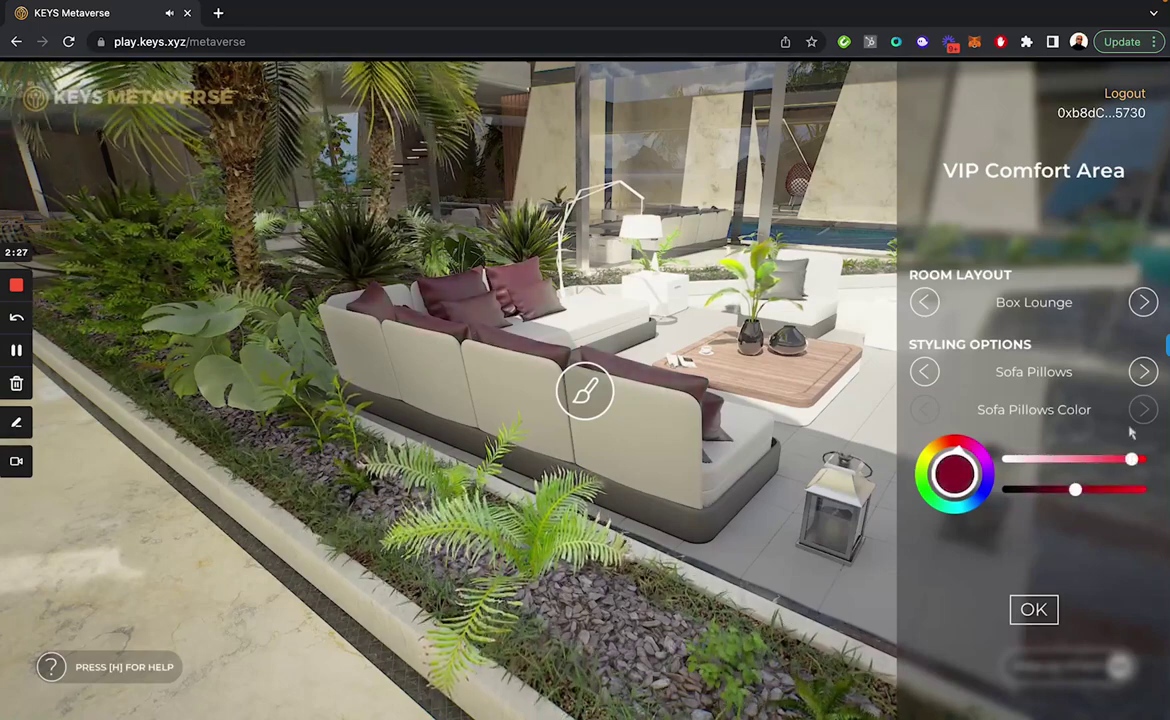
- Recolor the Sofa Seat a strongly saturated blue and accept the sofa's styling
click(1142, 373)
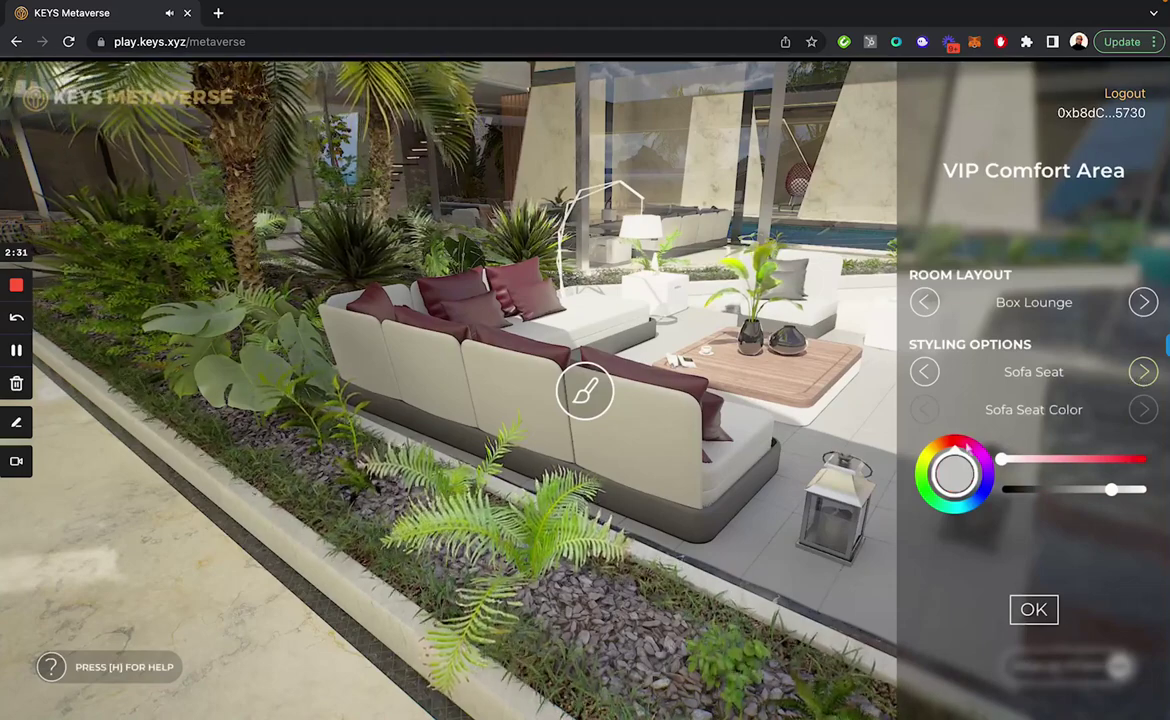
mouse_move(954, 448)
mouse_down()
mouse_move(982, 471)
mouse_move(983, 490)
mouse_move(1030, 460)
mouse_move(1101, 460)
mouse_up()
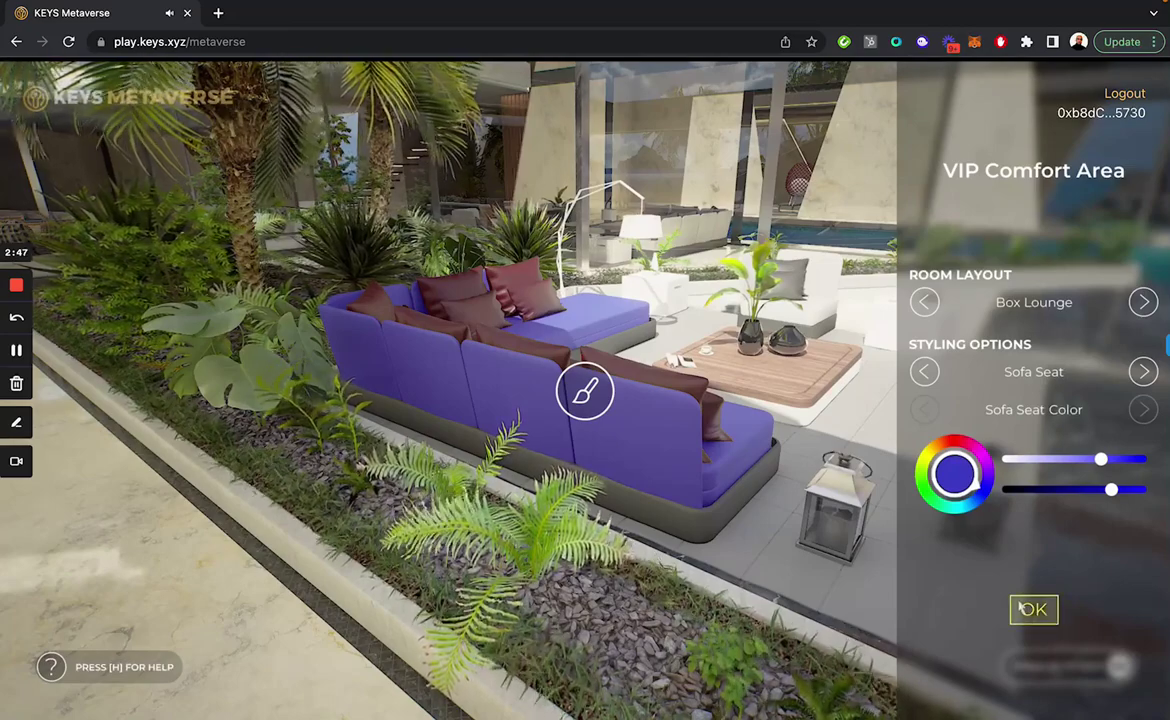
click(1024, 609)
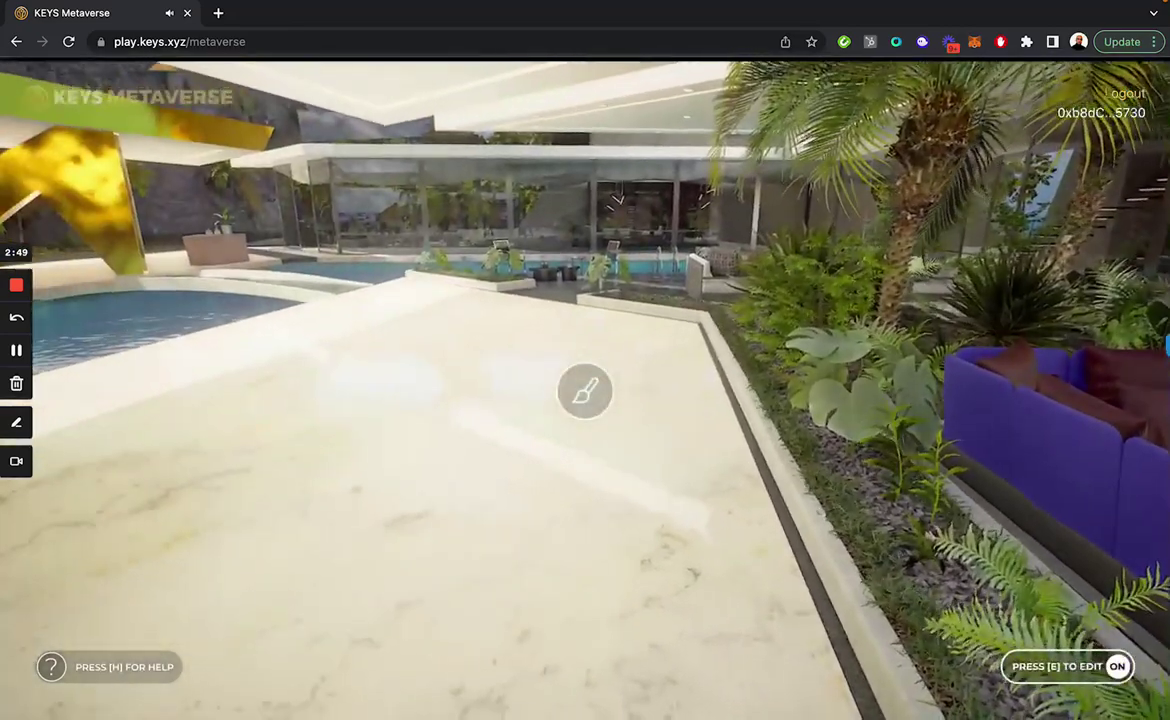
- Open the poolside terrace floor for styling, cycle through its marble floor materials and apply Verona marble
key(w)
key(w)
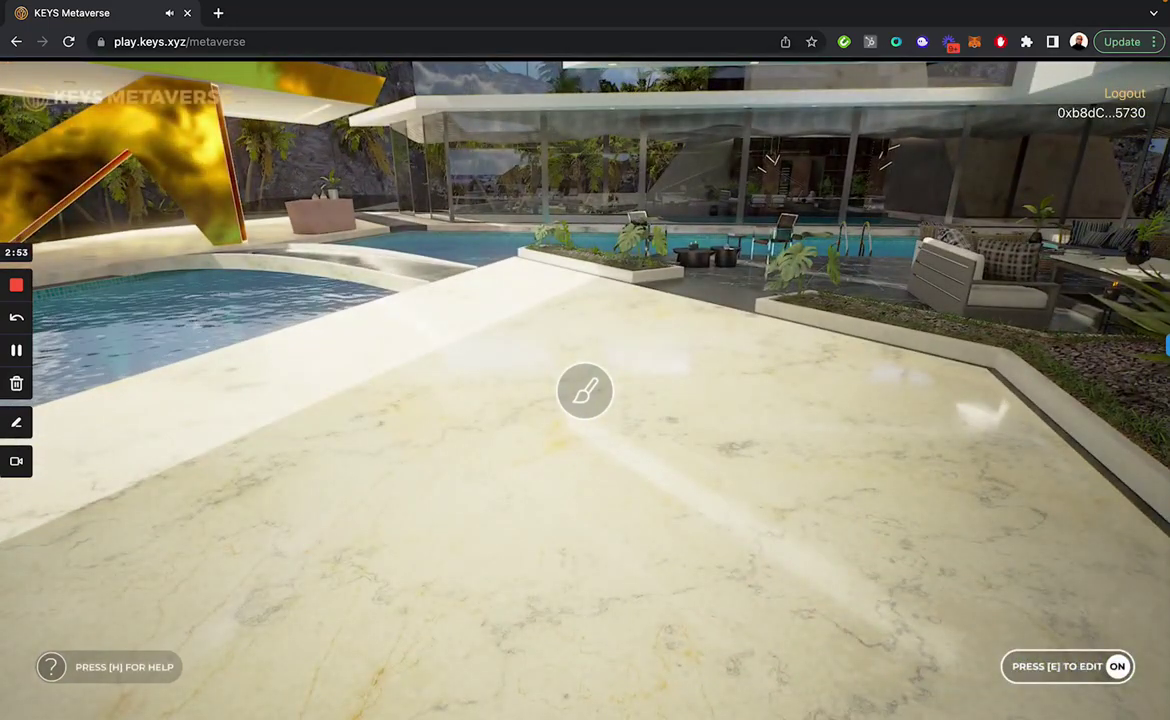
click(585, 390)
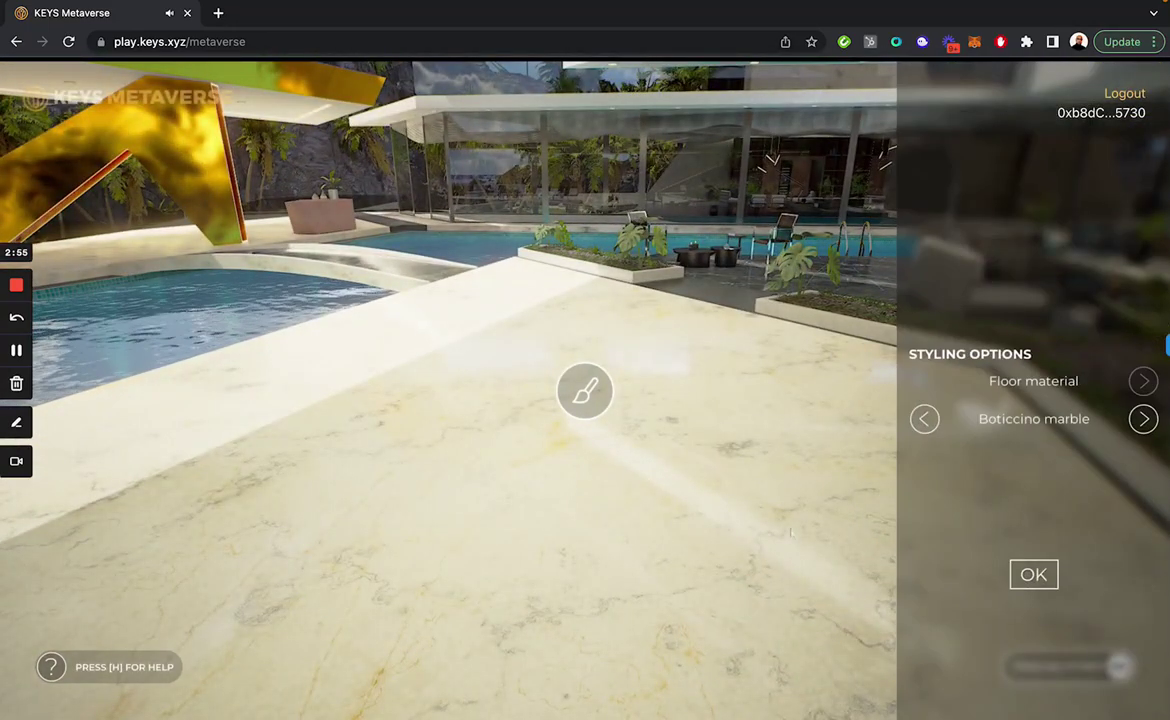
click(1143, 420)
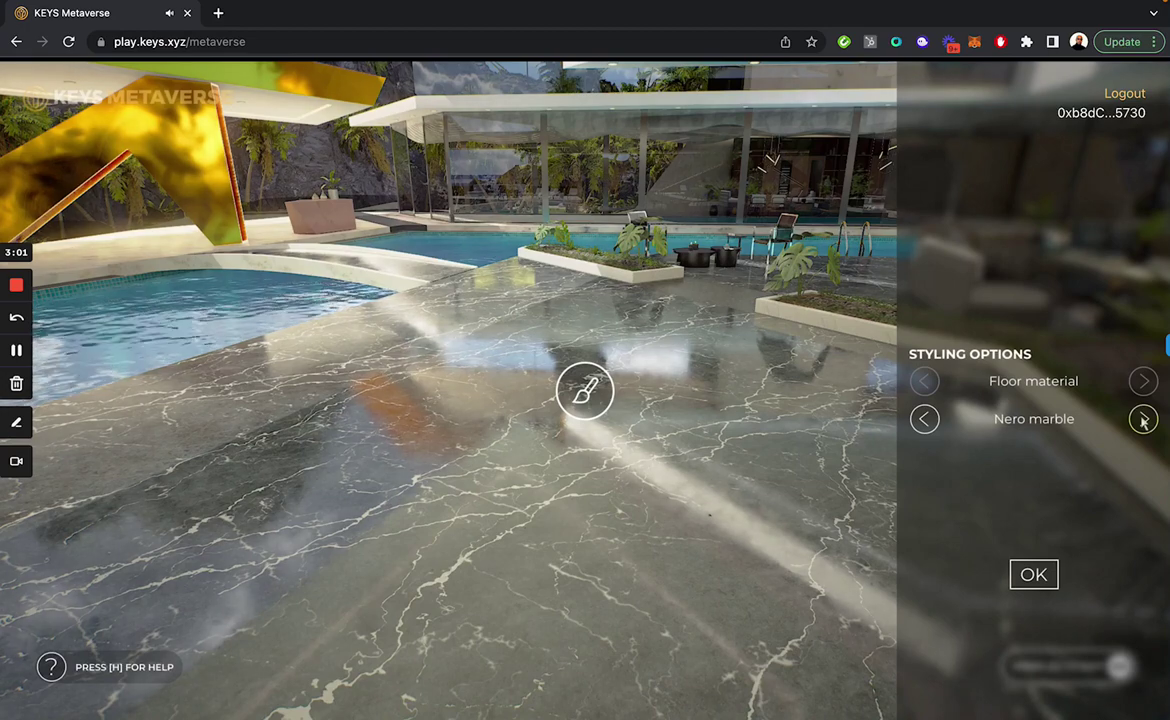
click(1143, 420)
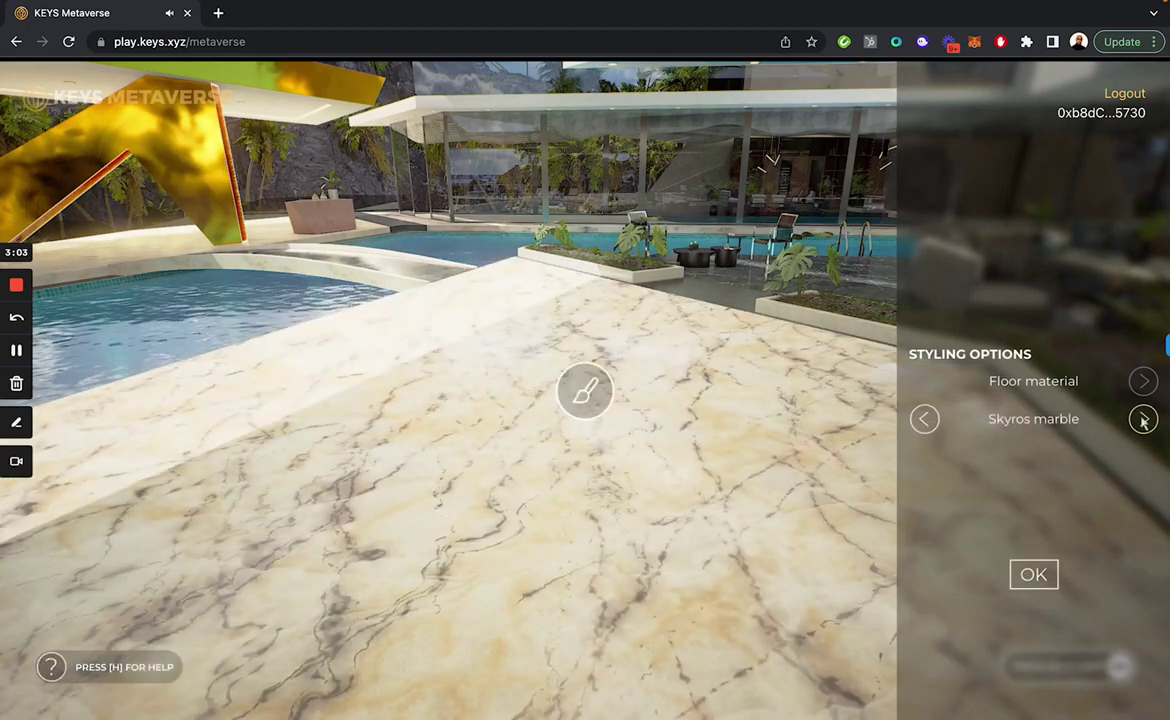
click(1143, 420)
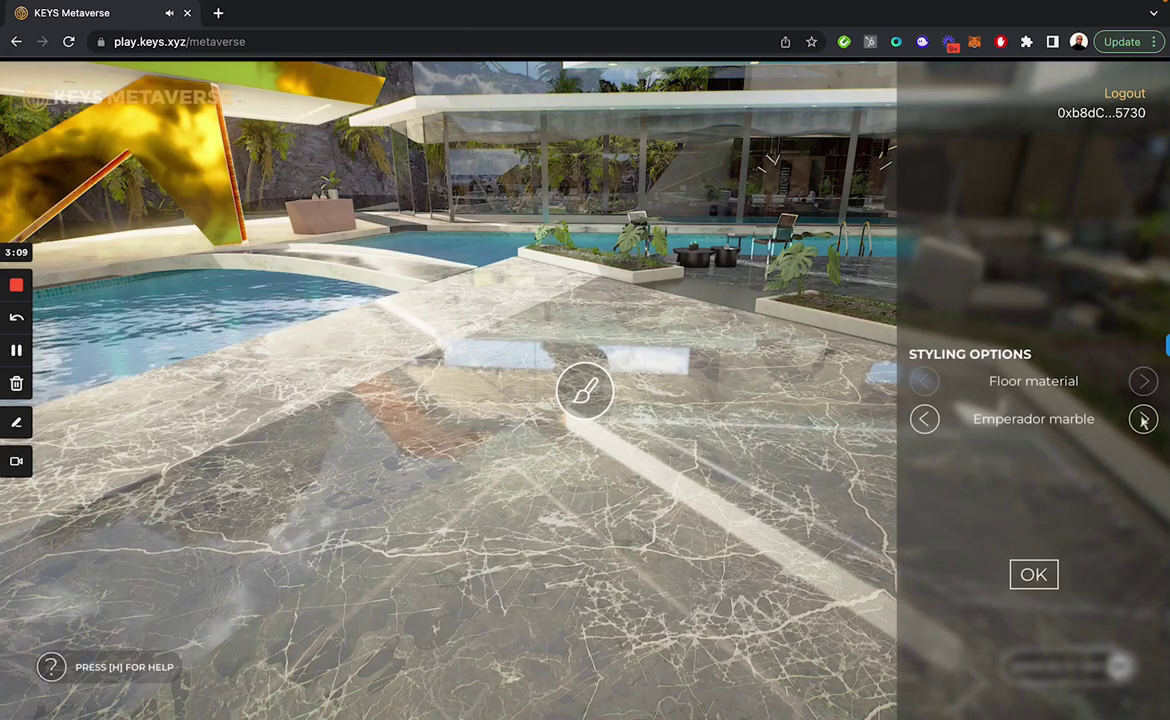
click(1143, 420)
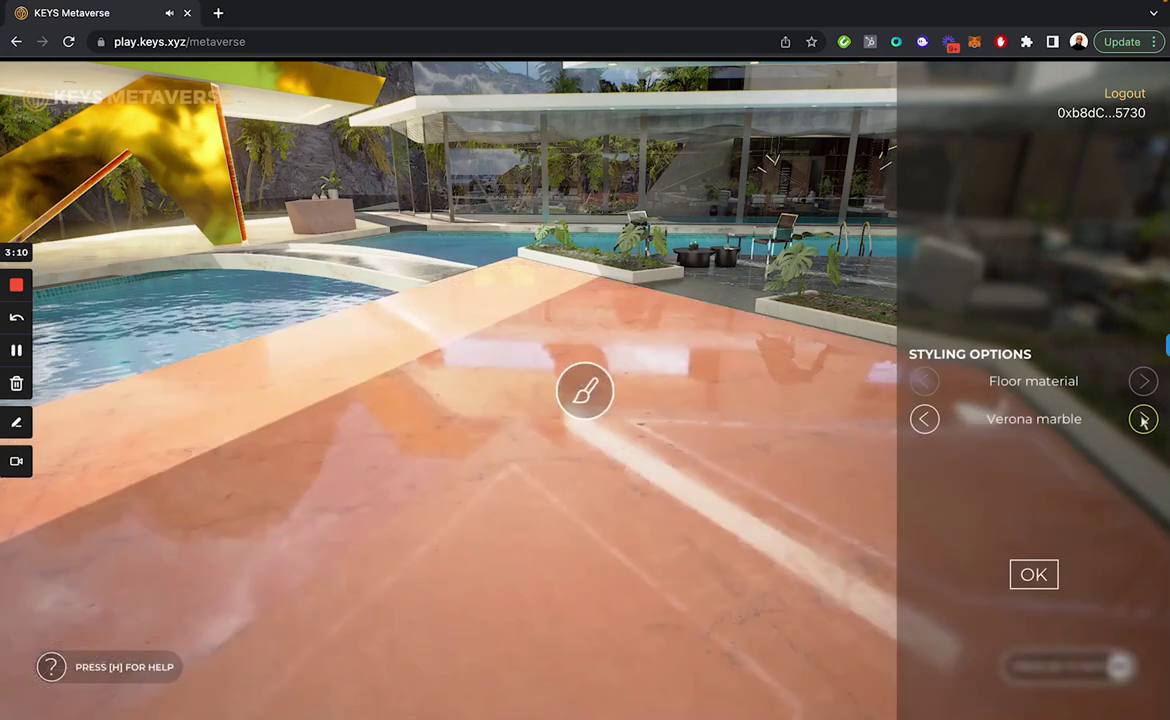
click(1034, 575)
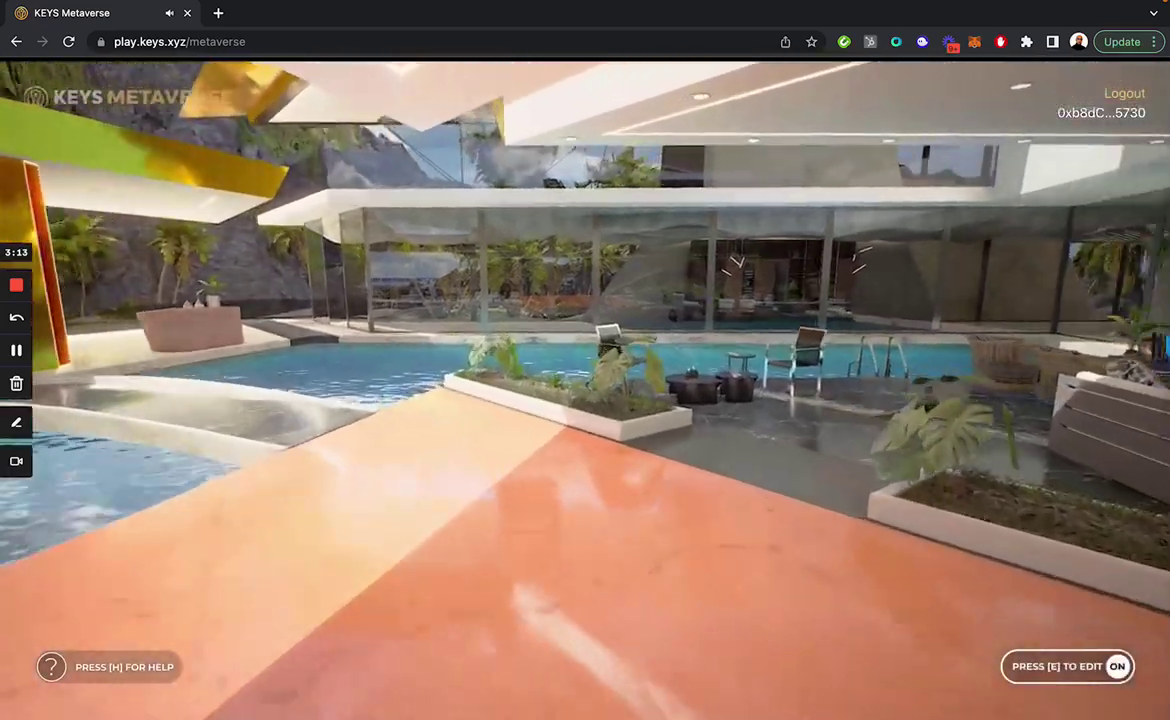
- Try the Cubed Sofa and Office Sofa in the Meeting Lounge, then return to the Outdoor Sofa and accept it
key(w)
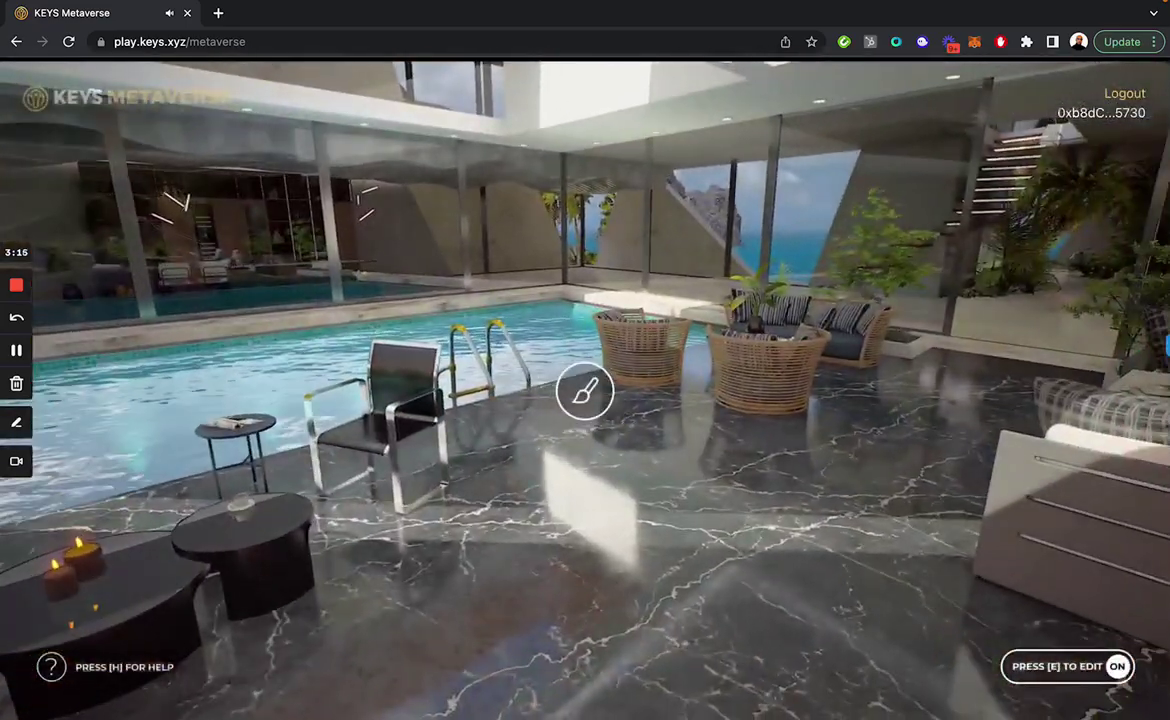
key(w)
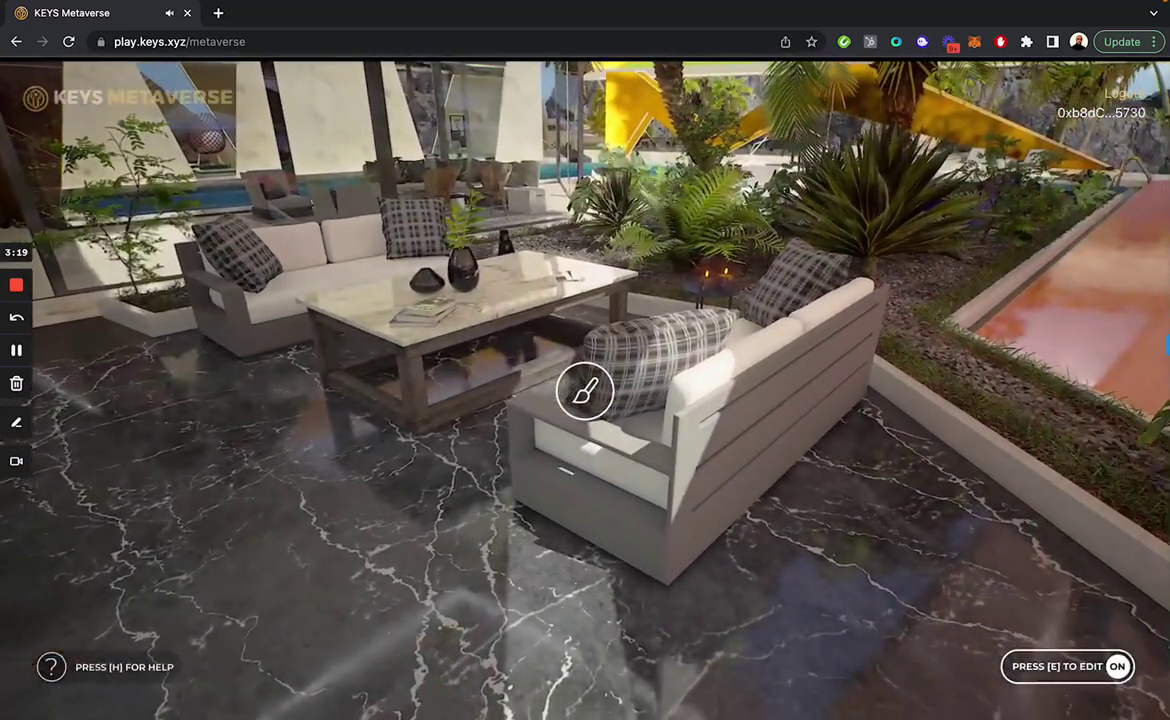
click(585, 391)
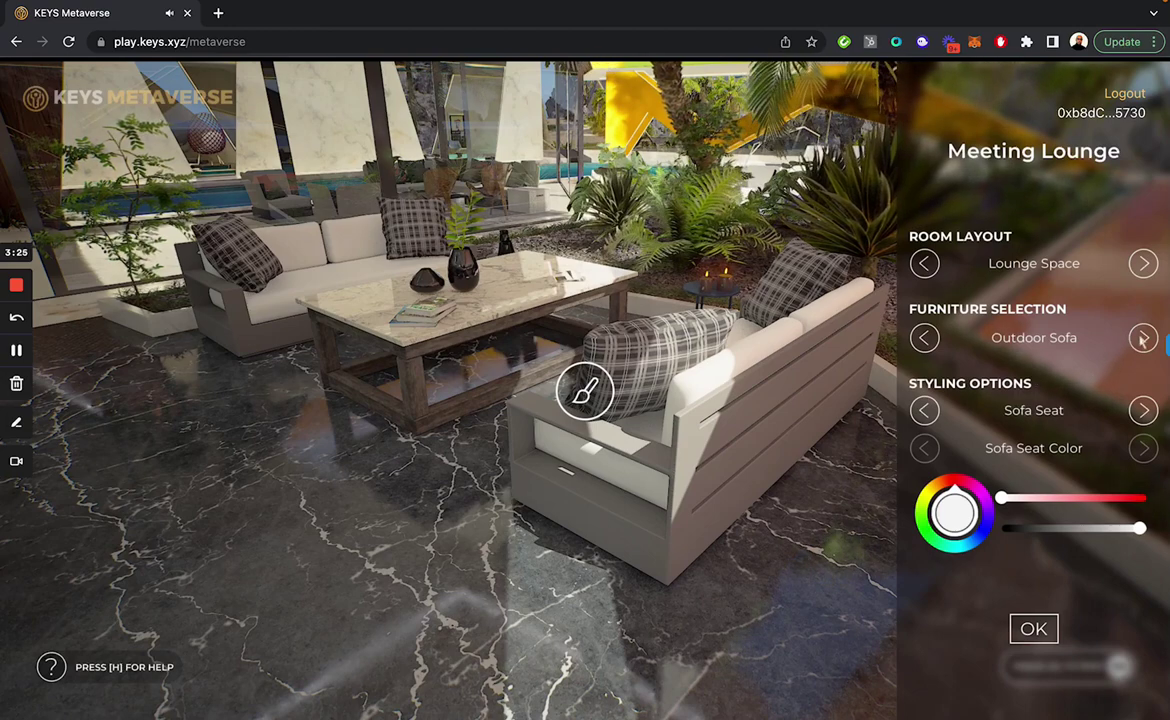
click(1143, 339)
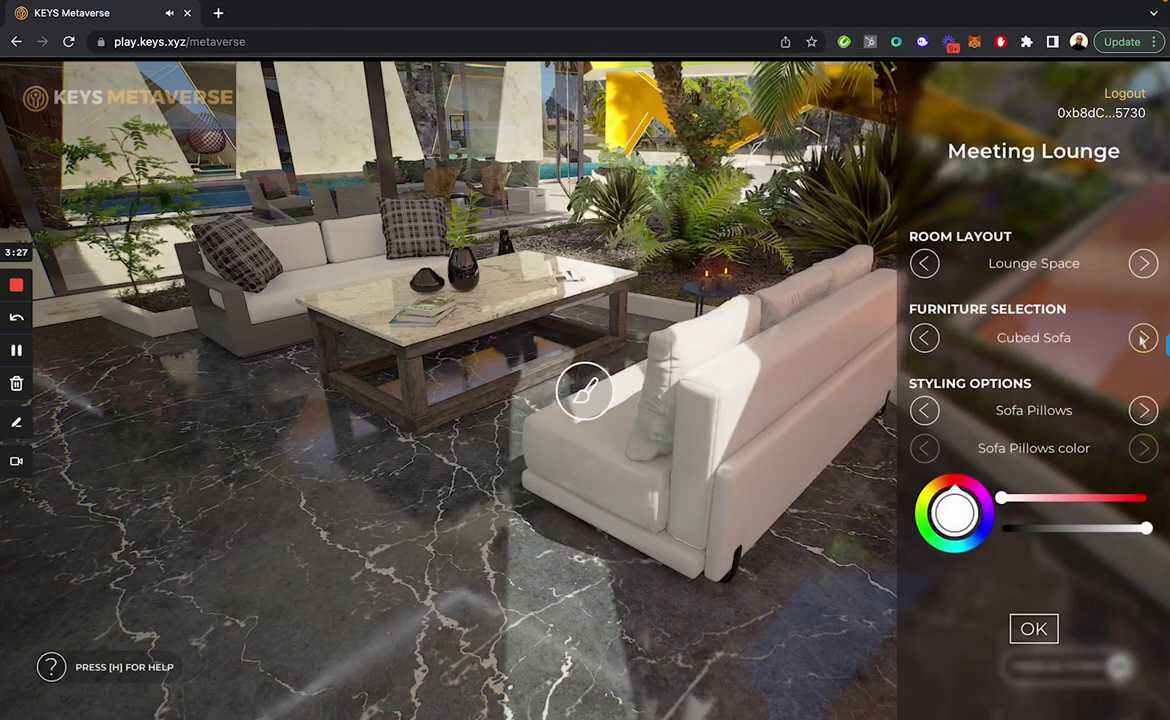
click(1143, 339)
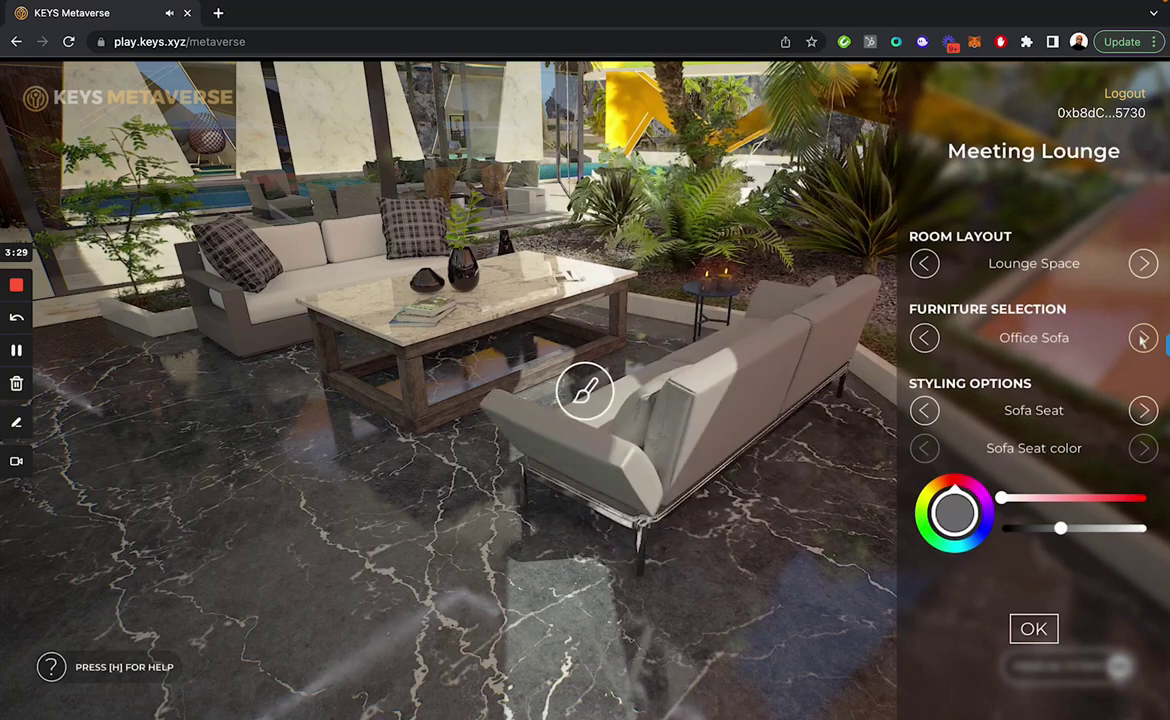
click(1143, 339)
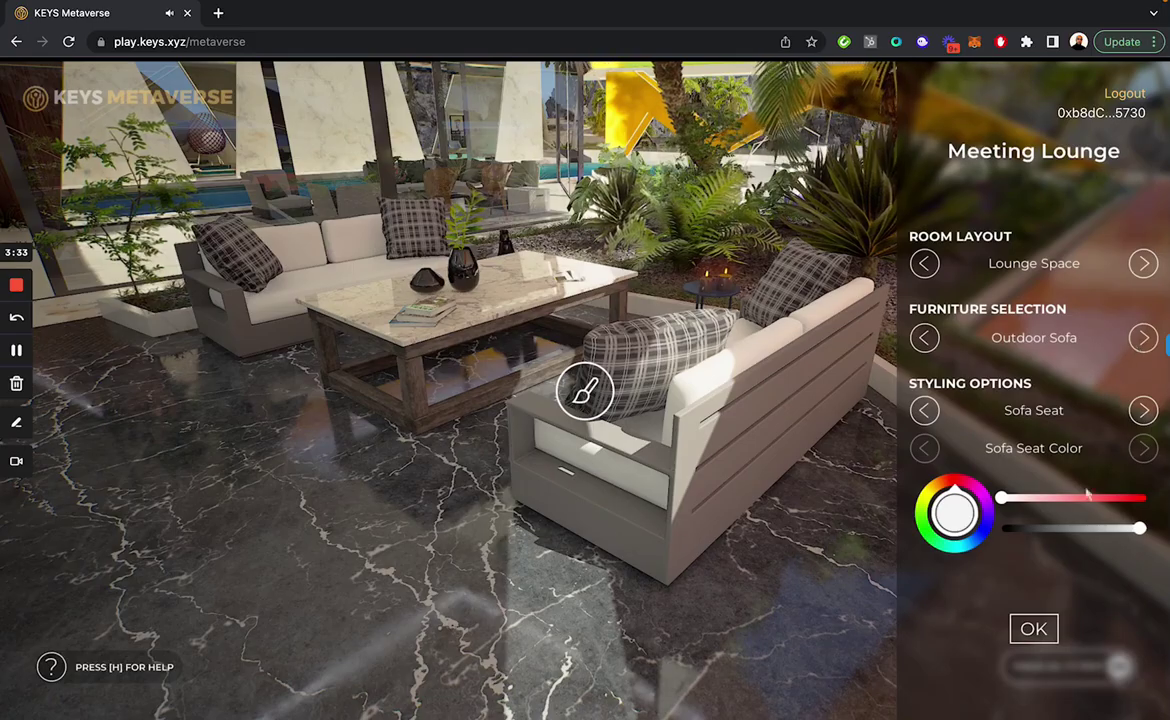
click(1033, 628)
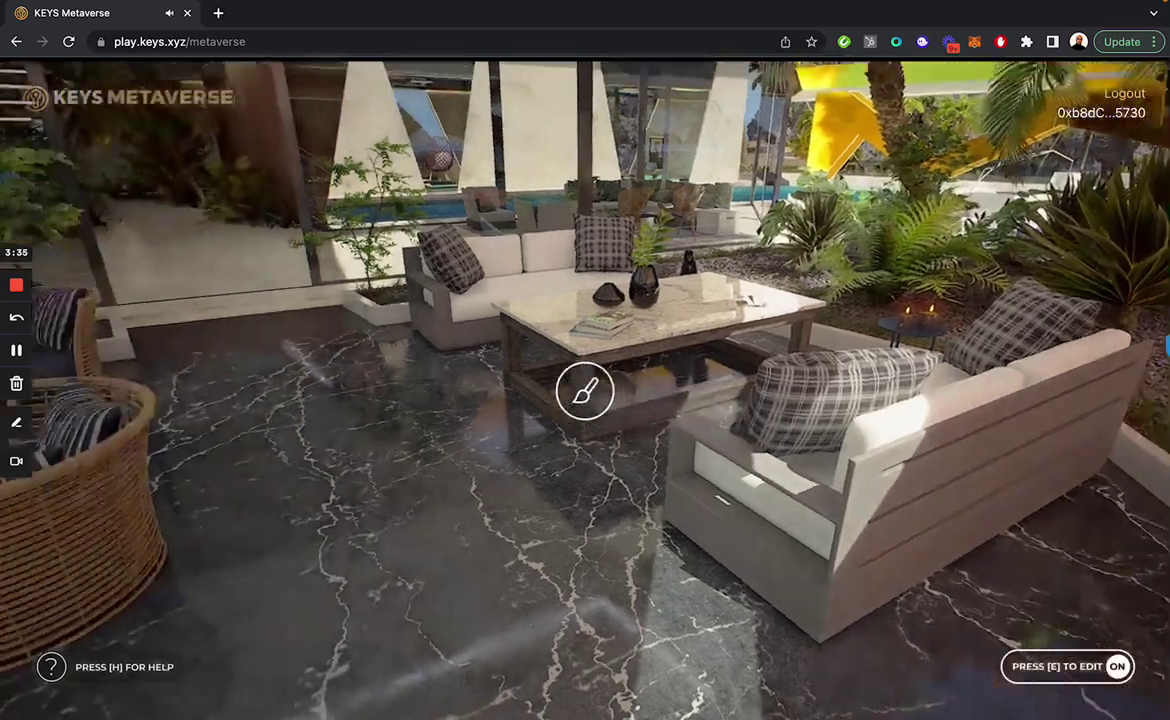
- Walk into the gallery corridor, cycle through the wall's marble finishes and apply Skyros marble
key(w)
key(Up)
key(Up)
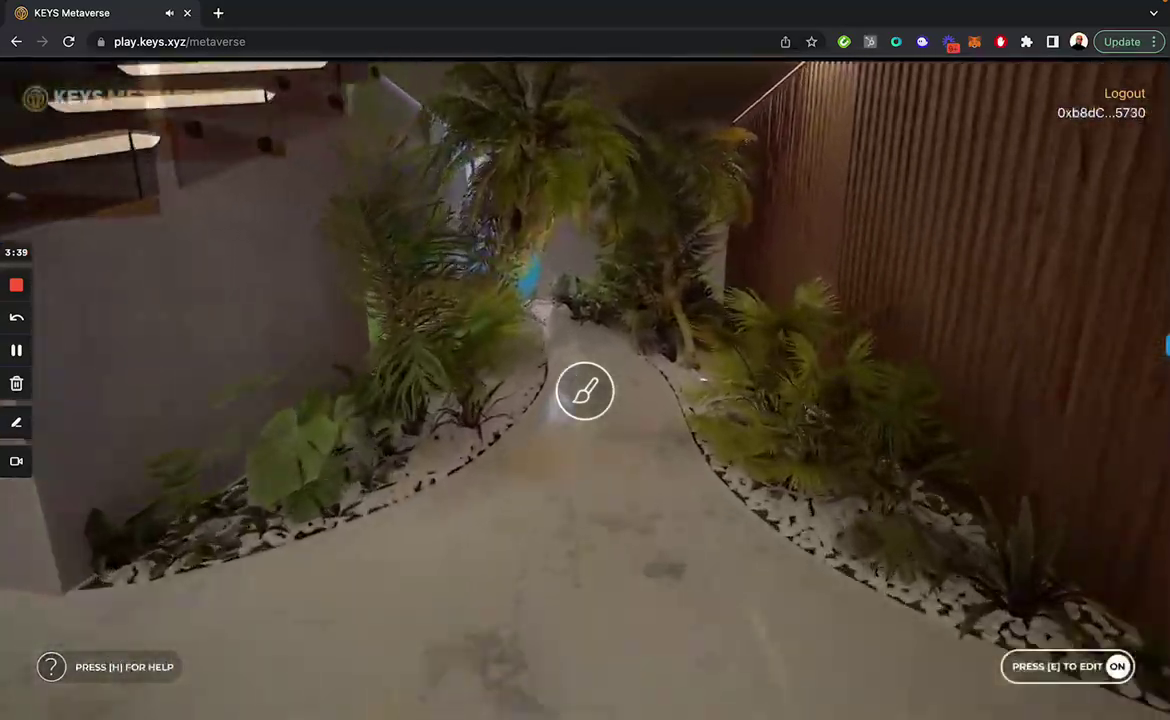
key(Up)
key(Right)
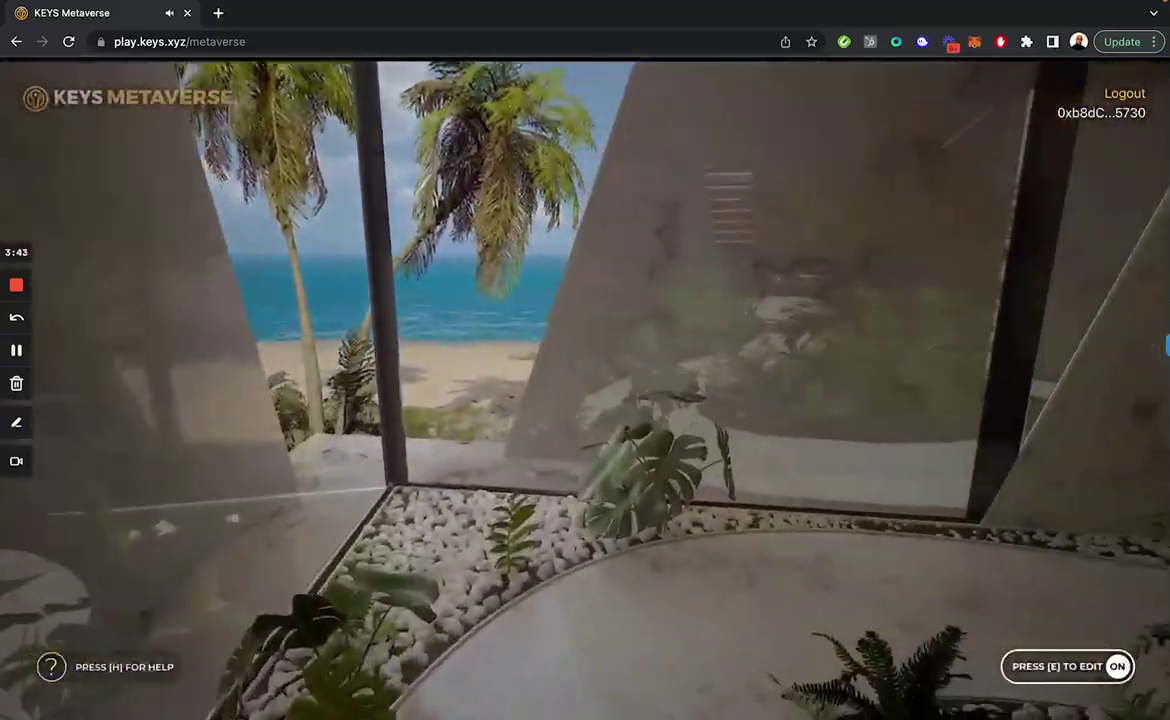
key(Up)
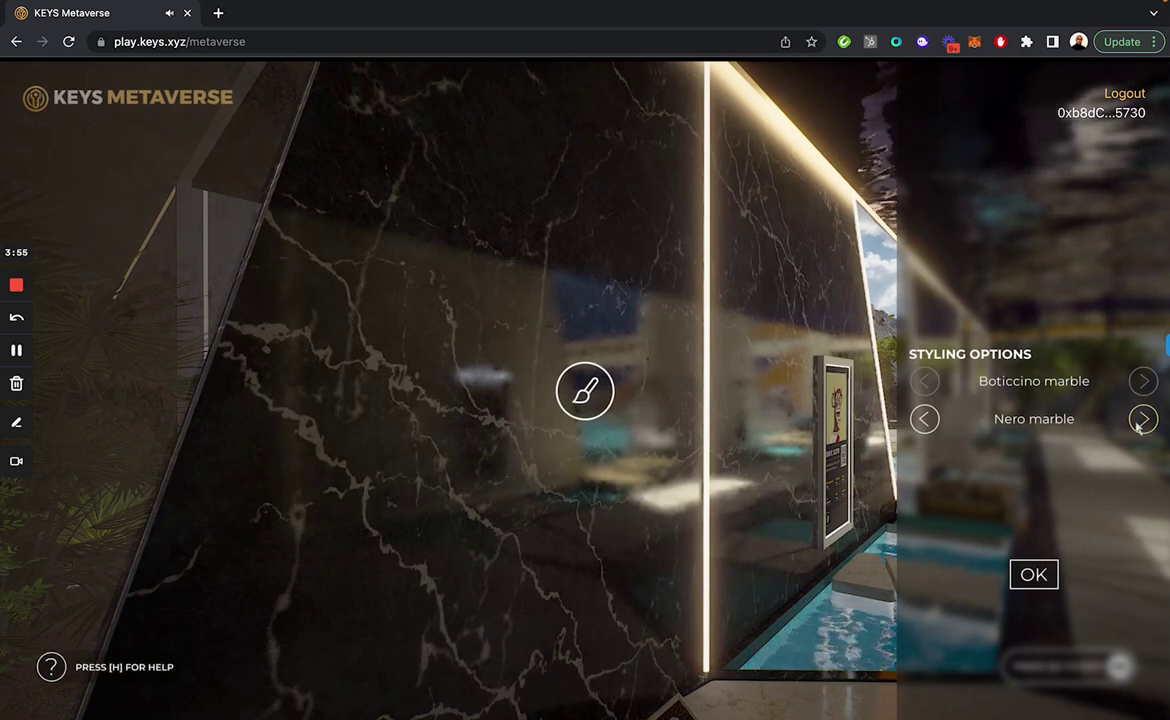
click(1142, 420)
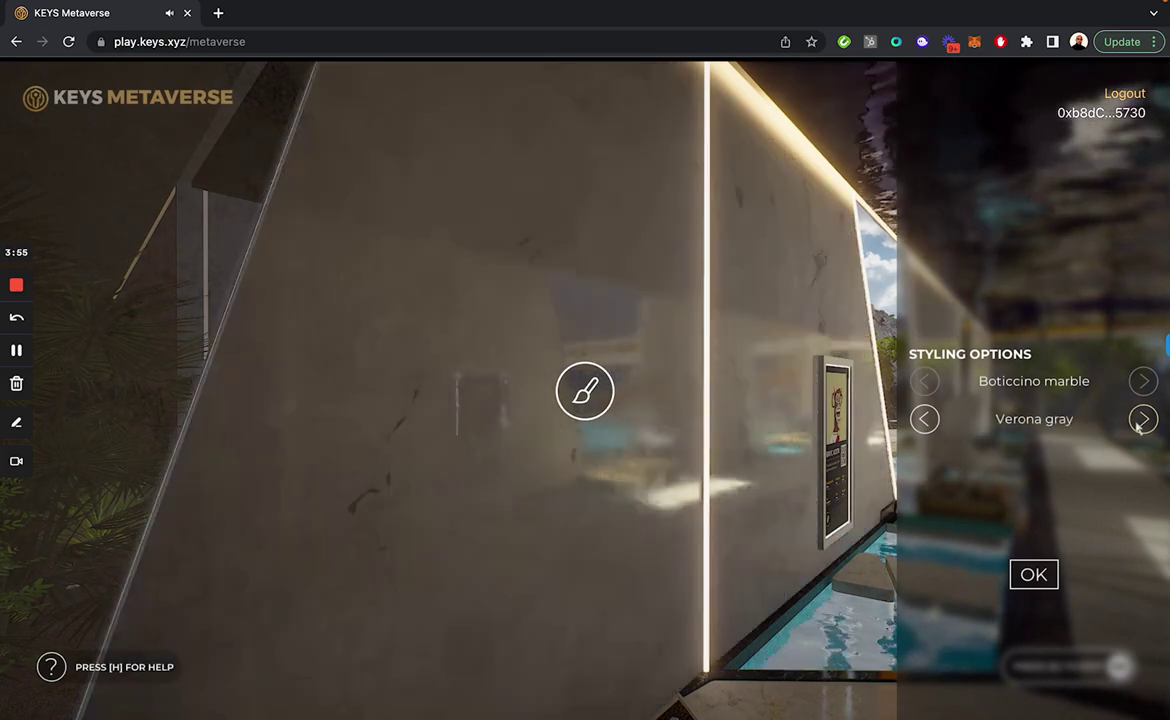
click(1142, 420)
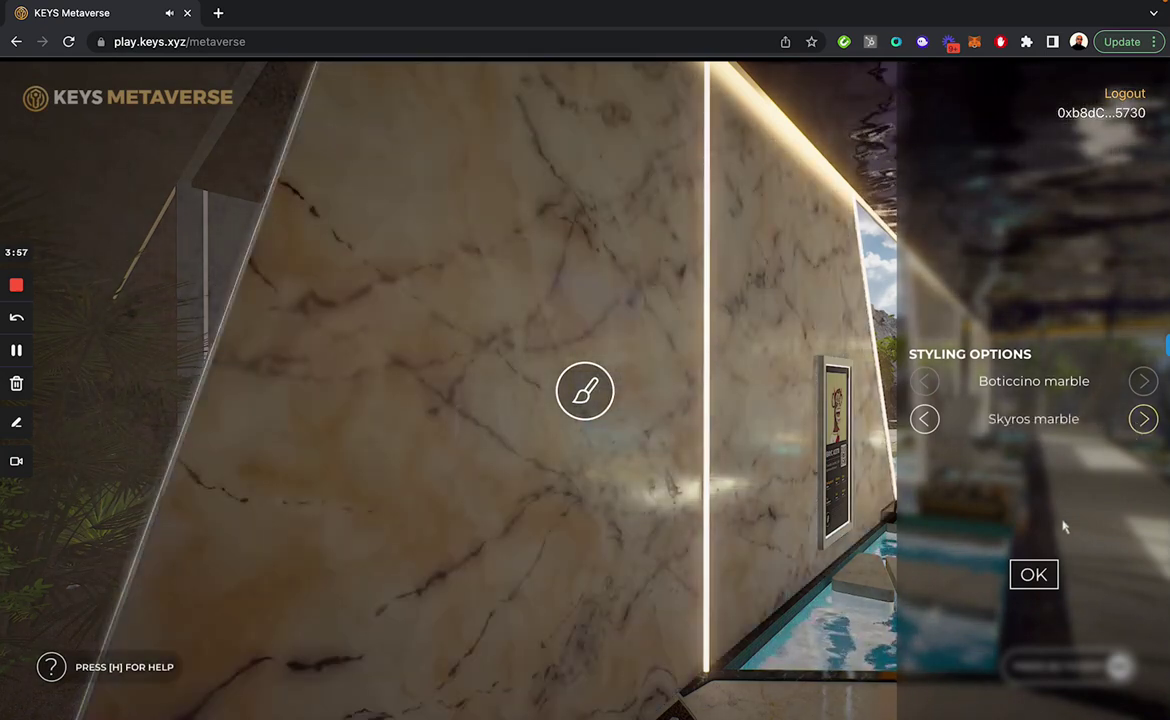
click(1050, 568)
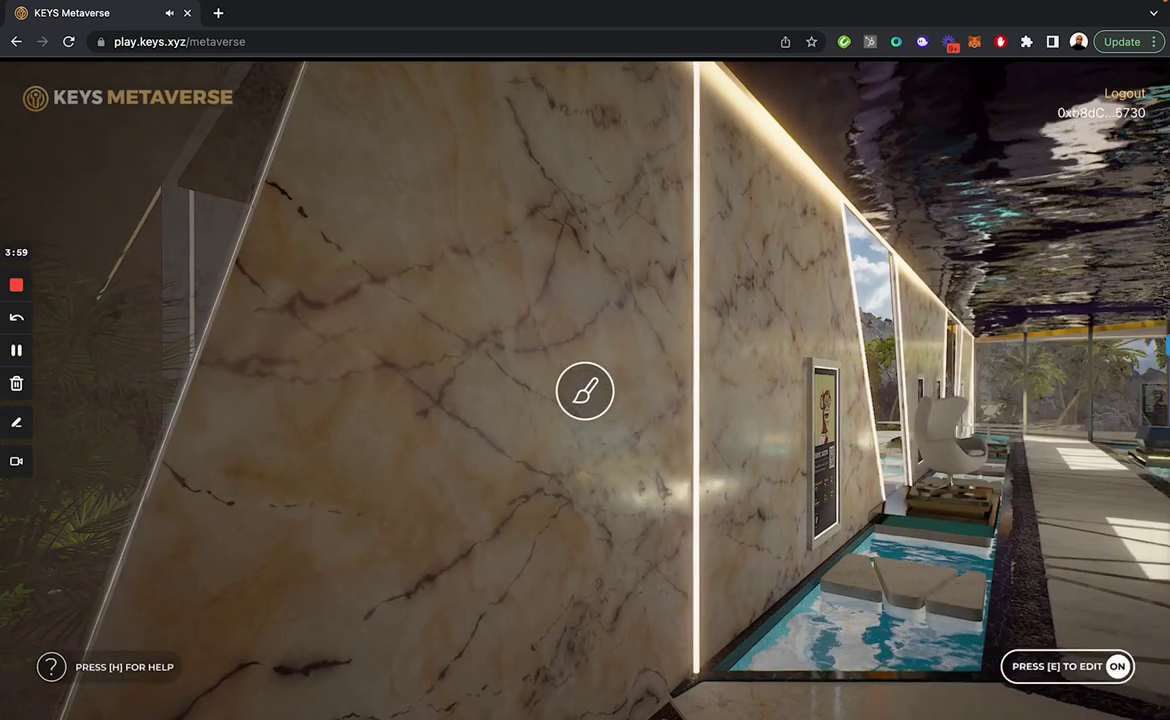
- Replace the BAYC #2170 artwork in the frame on the Skyros marble wall with the Meta Mansion #6616 NFT
key(w)
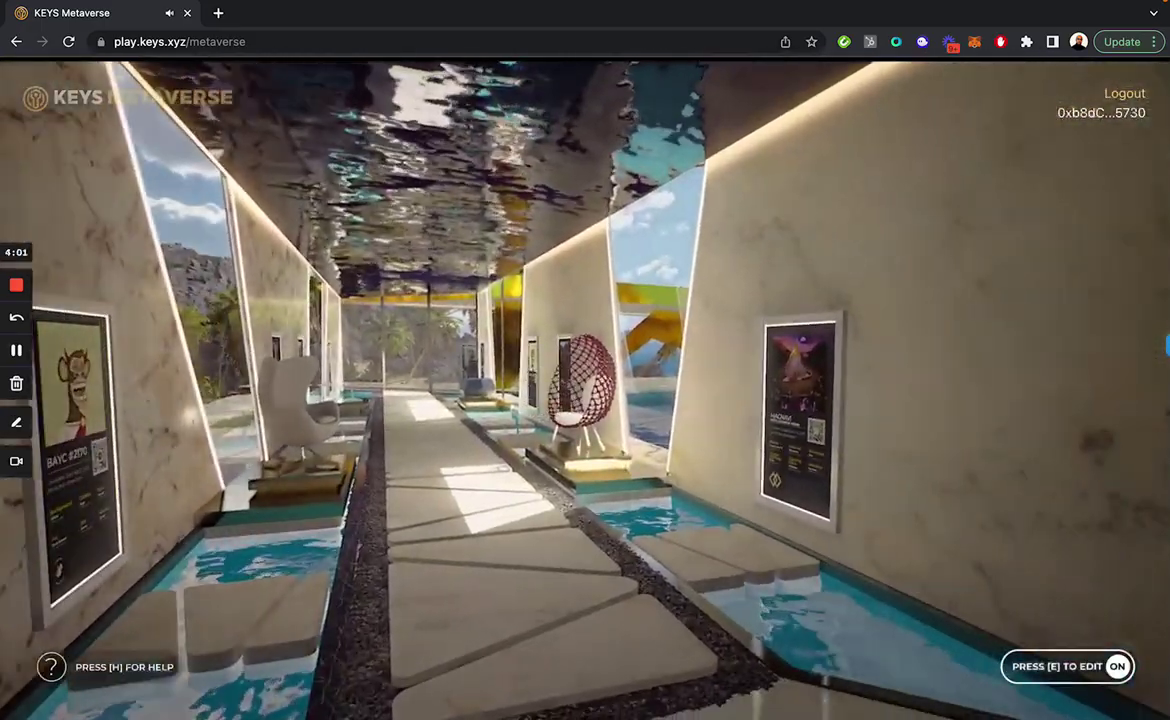
key(w)
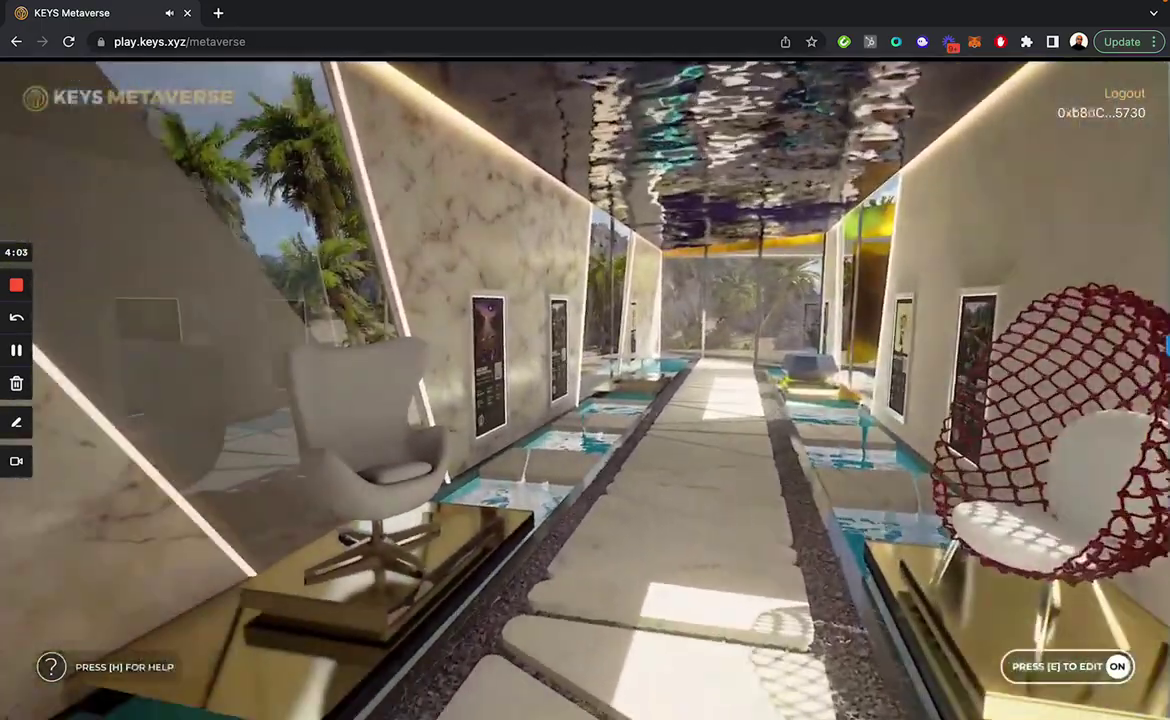
key(a)
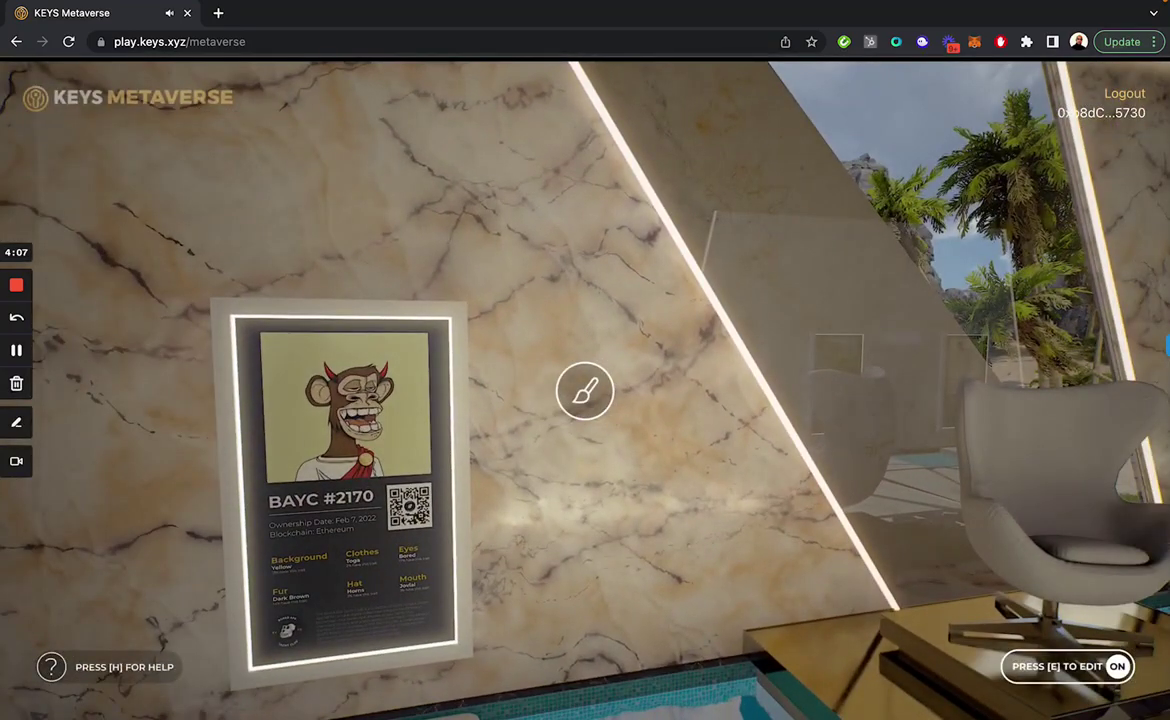
key(a)
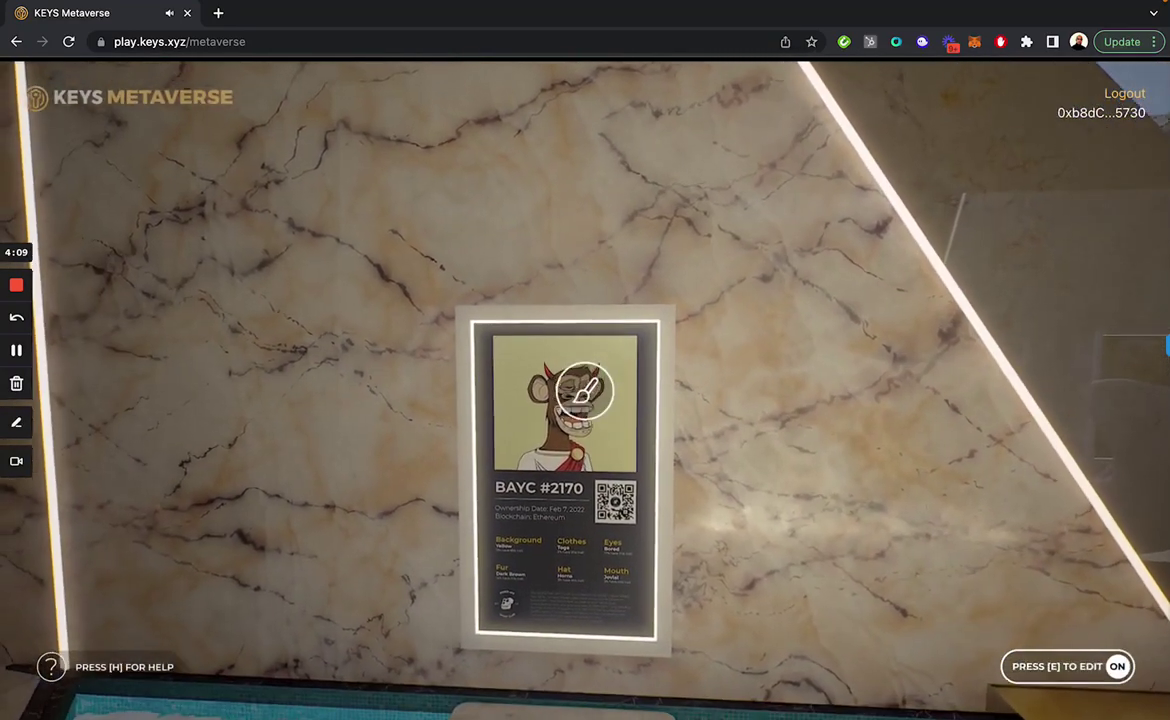
key(a)
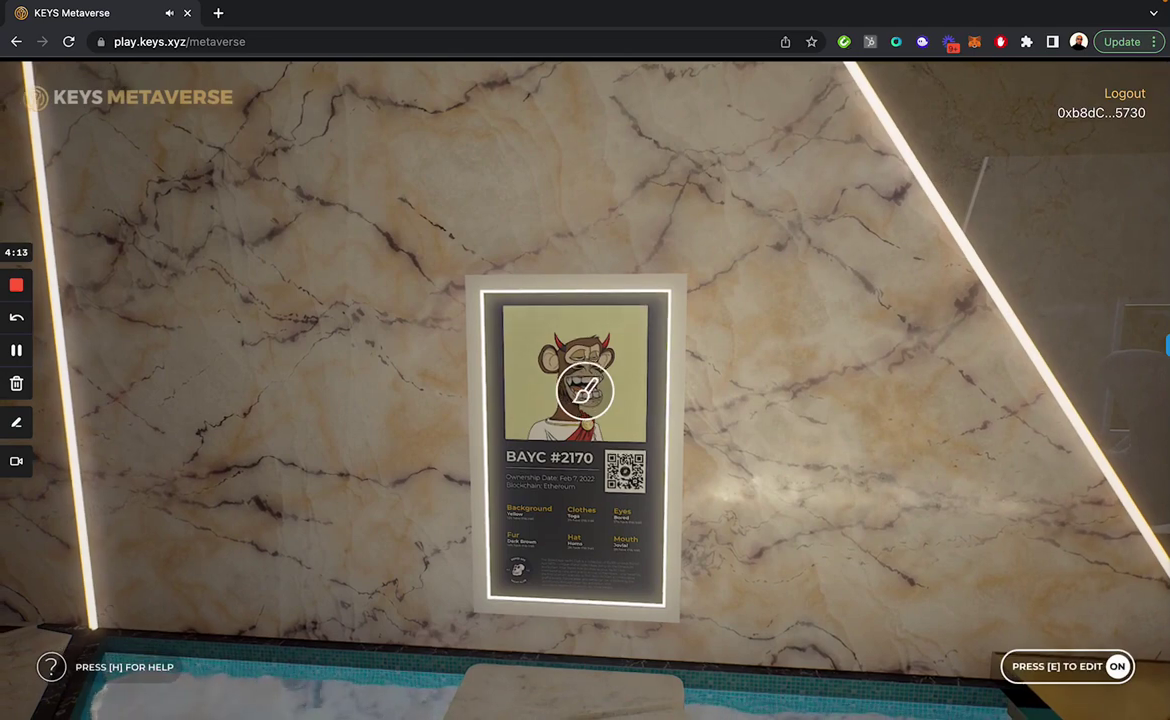
click(585, 390)
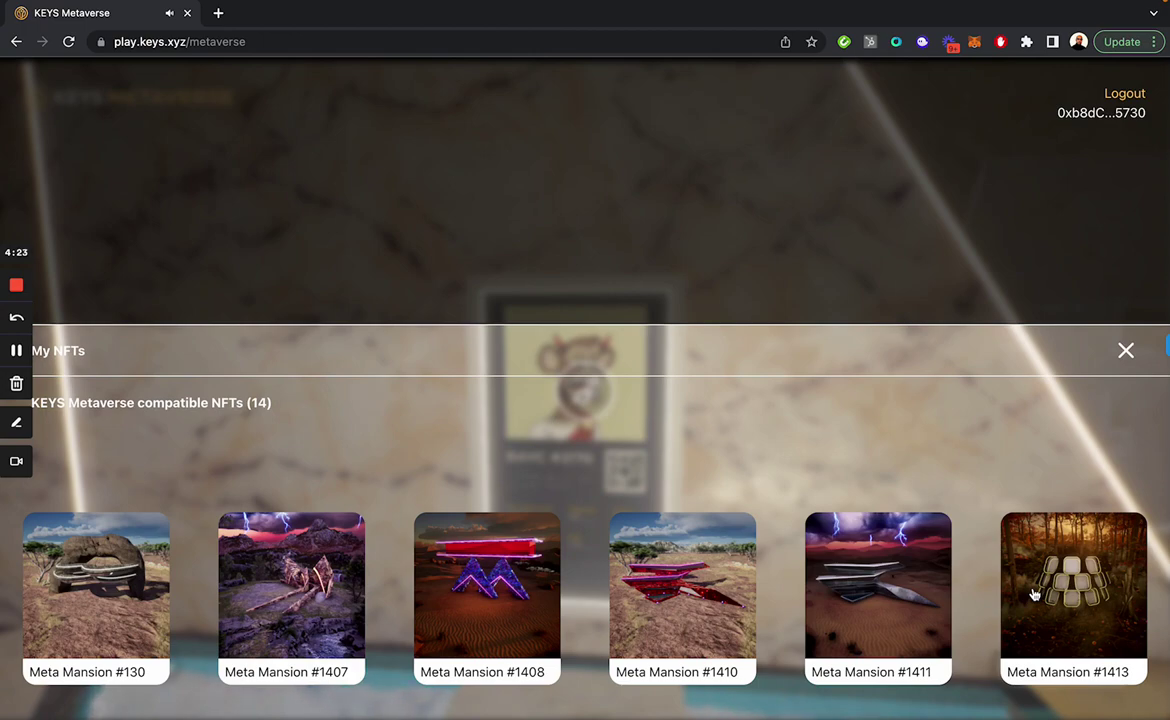
drag(1034, 594, 473, 595)
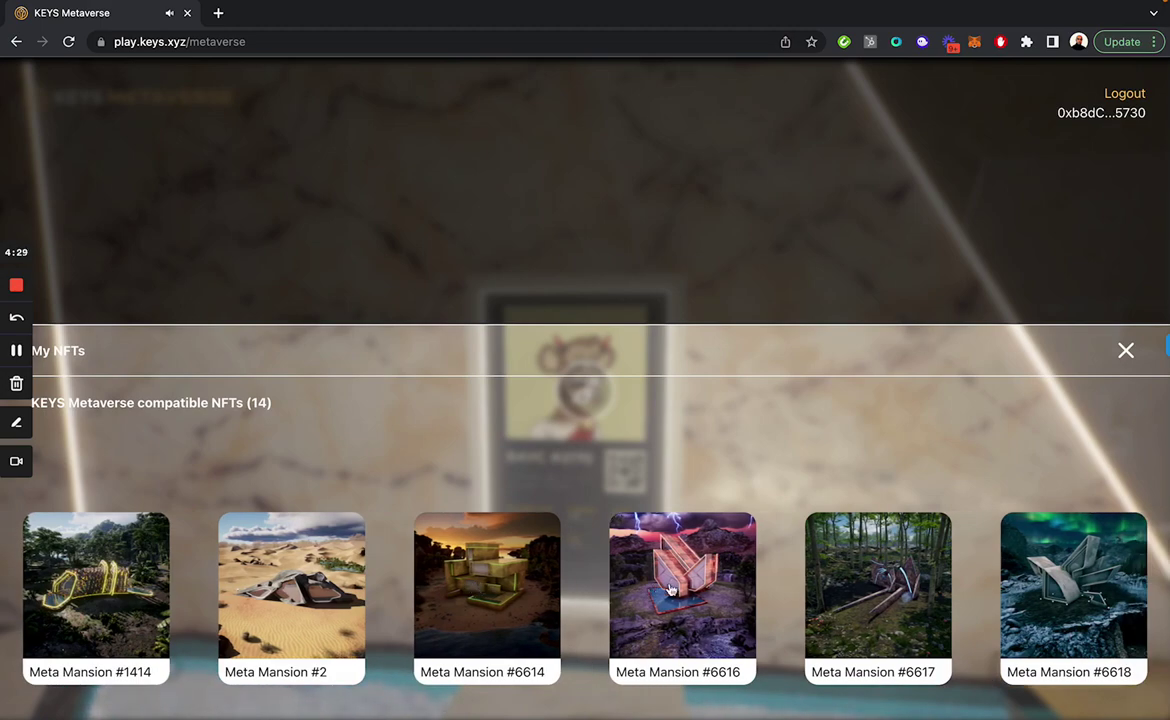
click(682, 590)
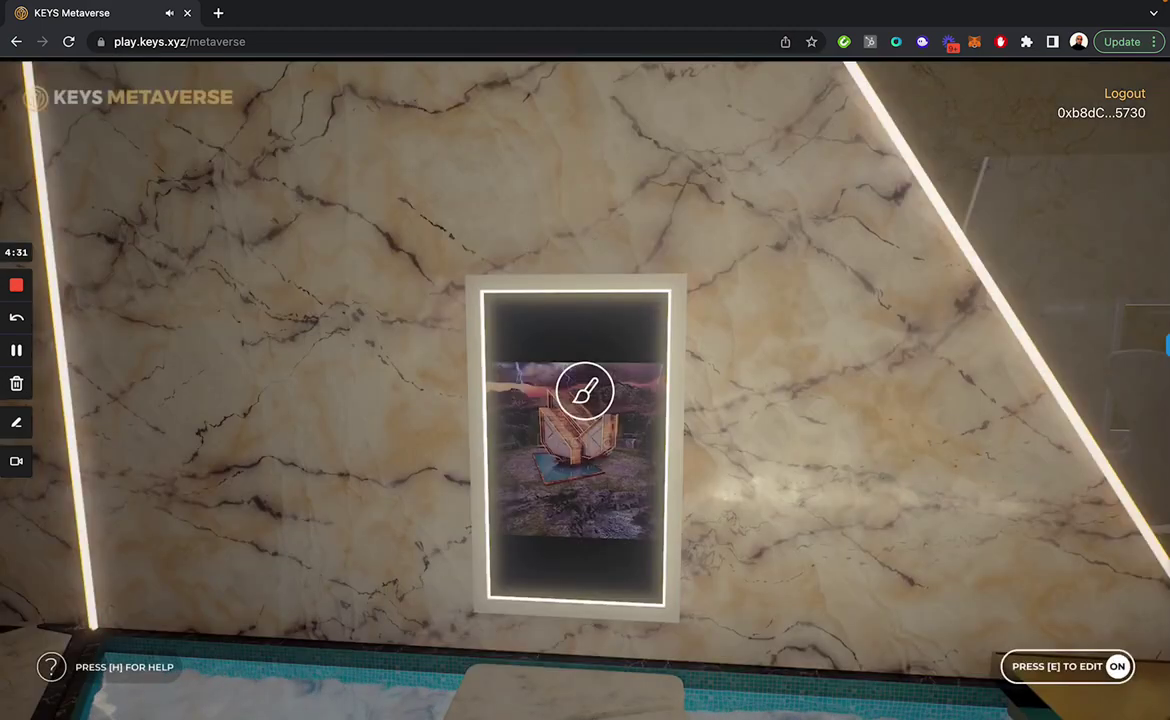
- Go further along the gallery and replace the Kalissa artwork on the opposite wall with another owned NFT
key(s)
key(Right)
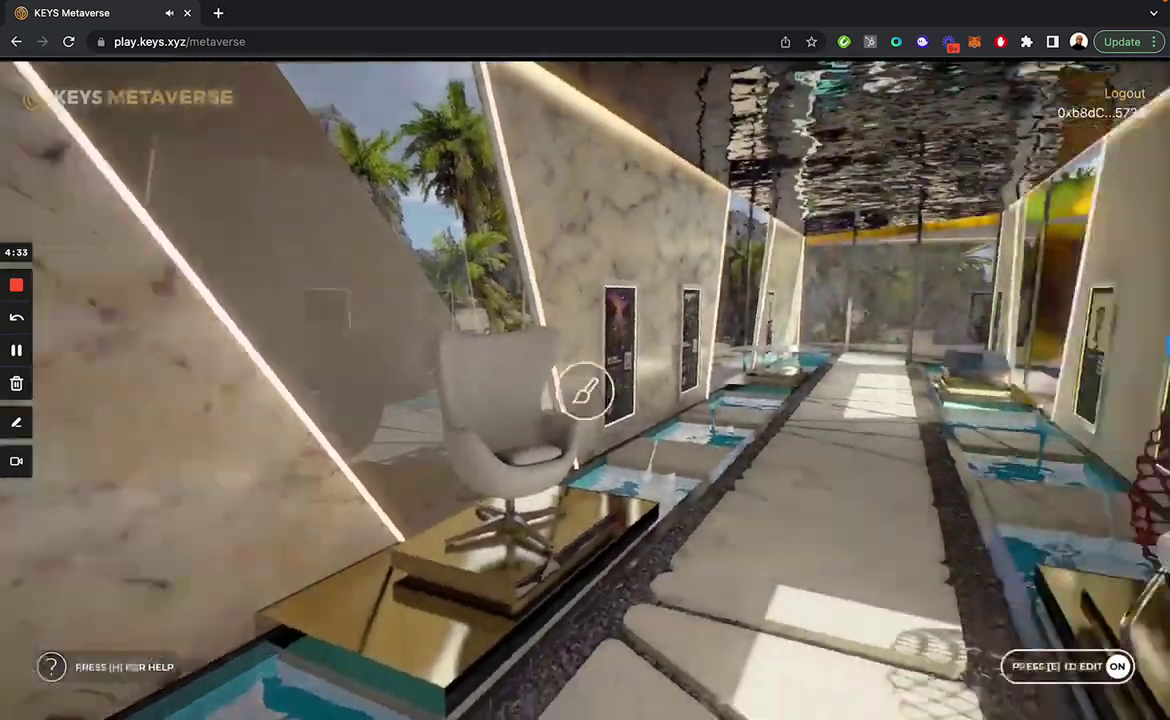
key(w)
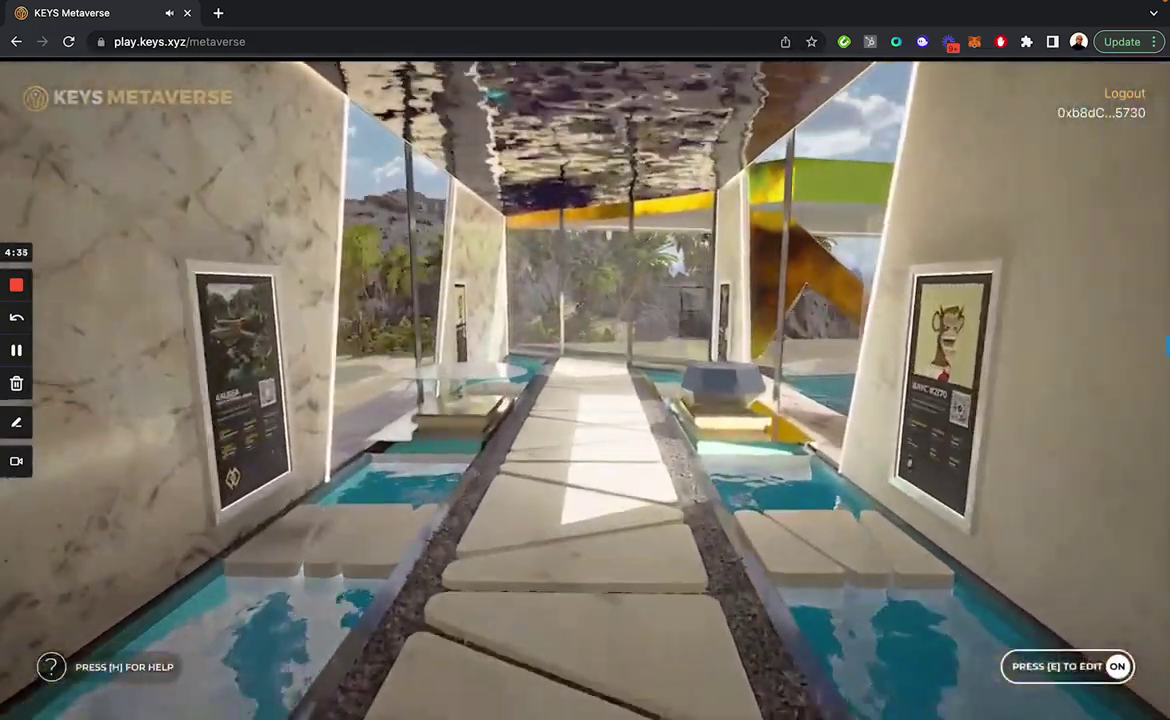
key(Right)
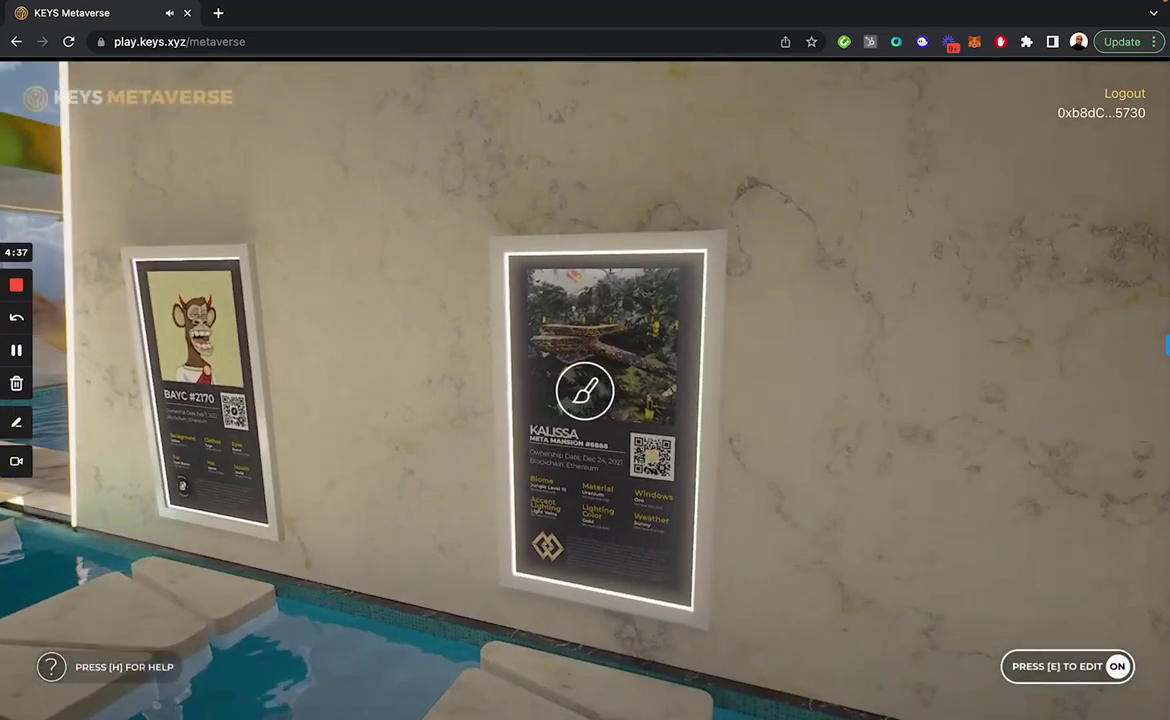
click(585, 391)
drag(812, 617, 342, 616)
click(458, 608)
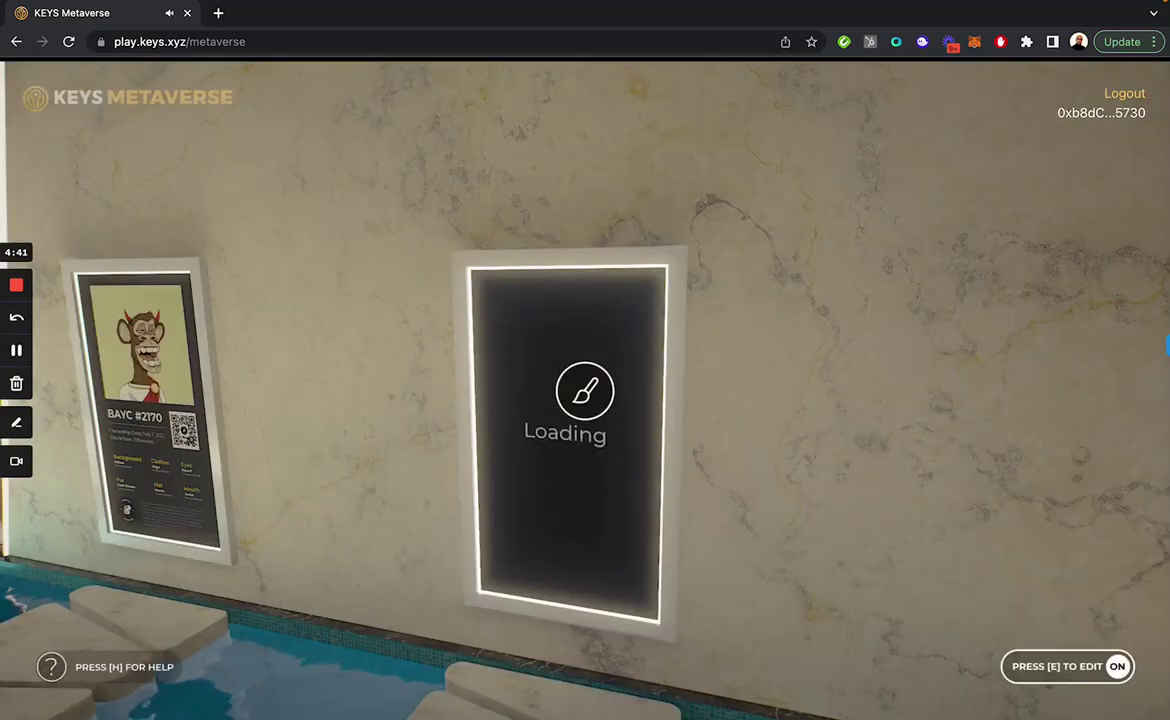
- Walk to the second Kalissa artwork on the gallery wall and replace it with the Meta Mansion #1408 NFT
key(Left)
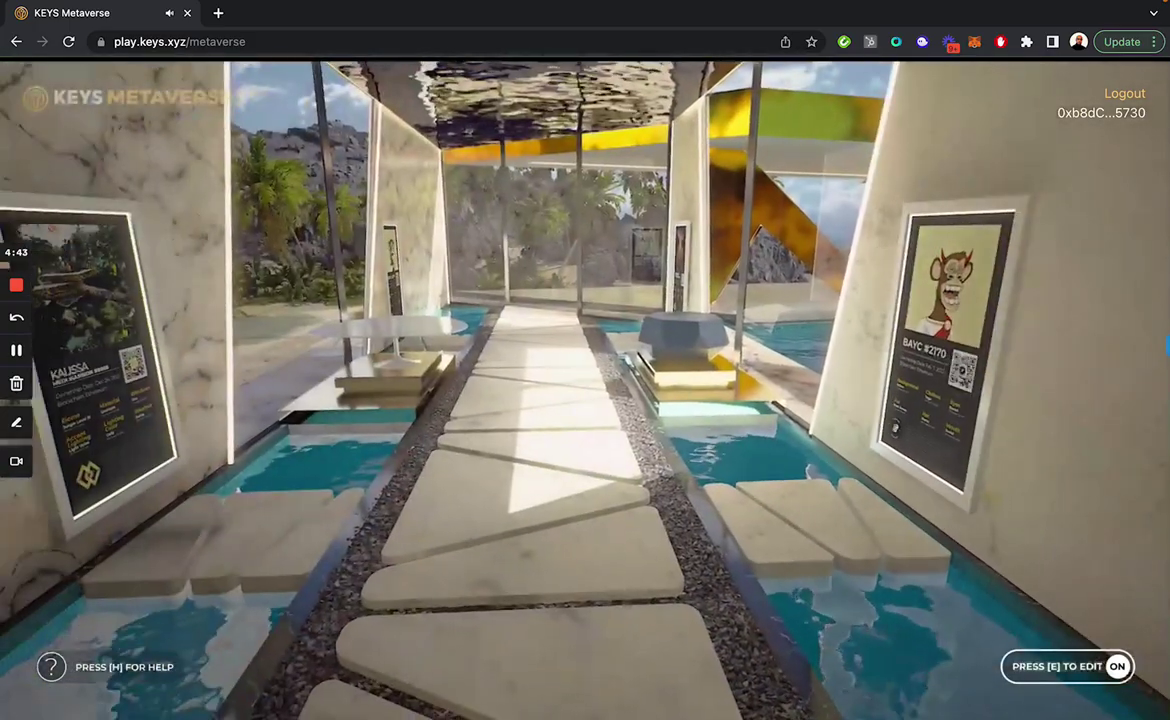
key(w)
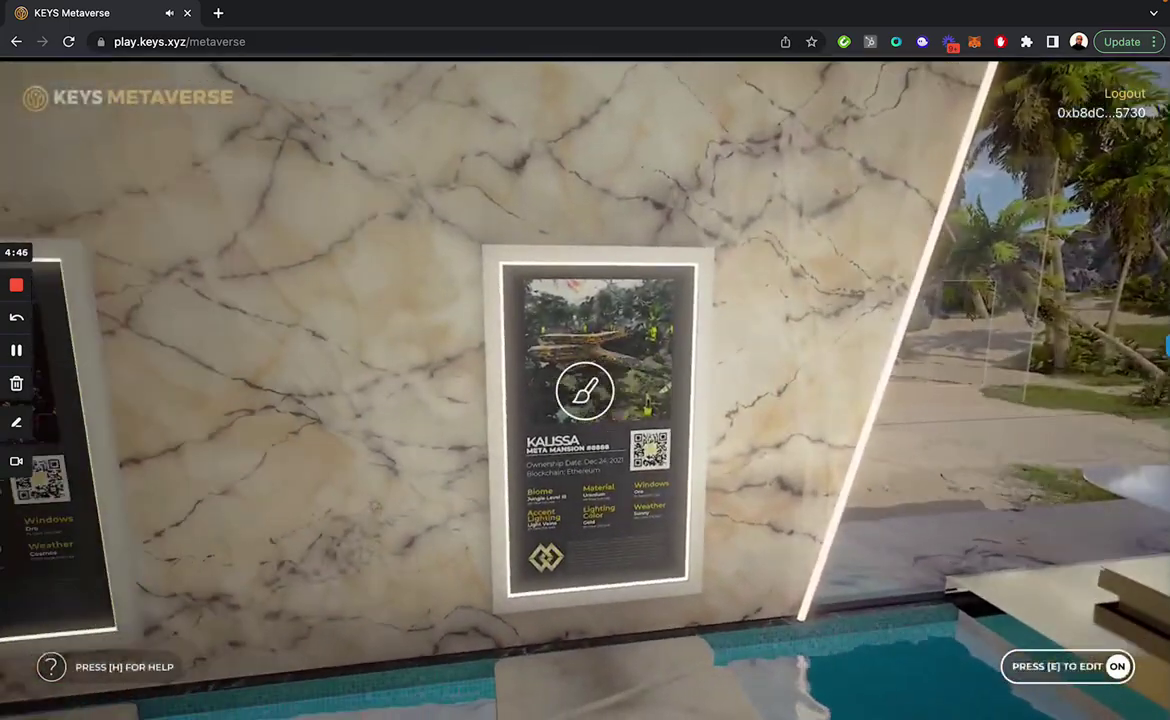
click(585, 391)
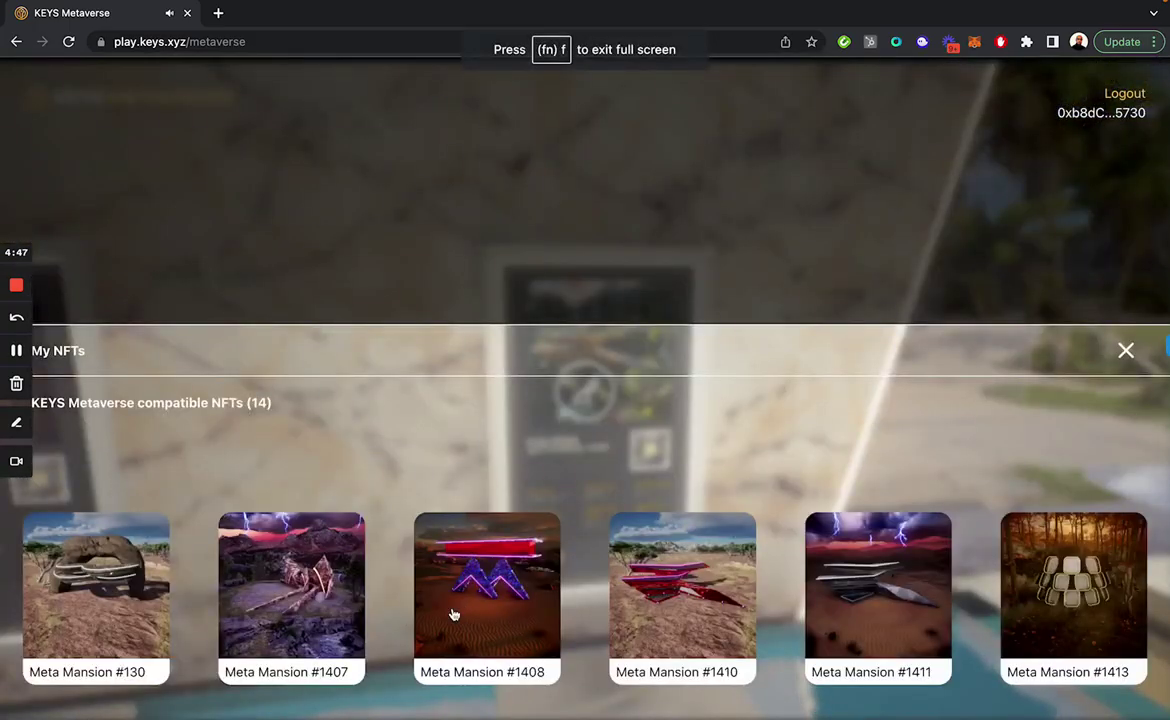
click(453, 615)
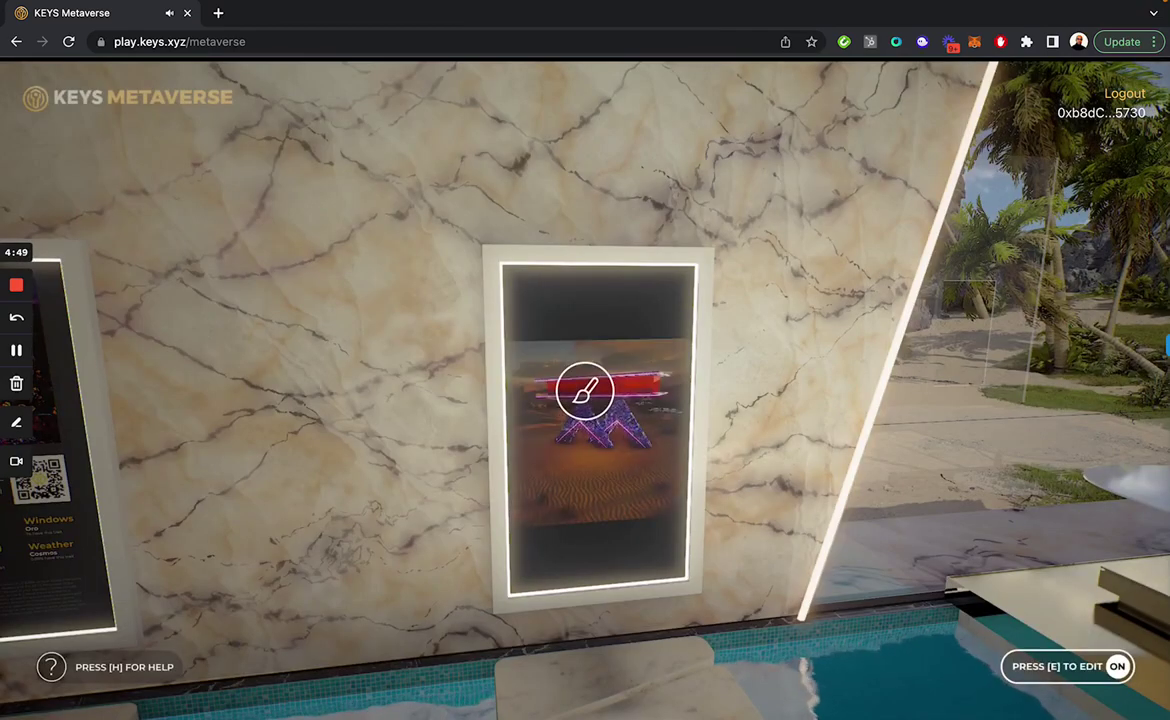
- Walk back through the gallery corridor past the chairs and follow the indoor garden path toward its far end
key(Left)
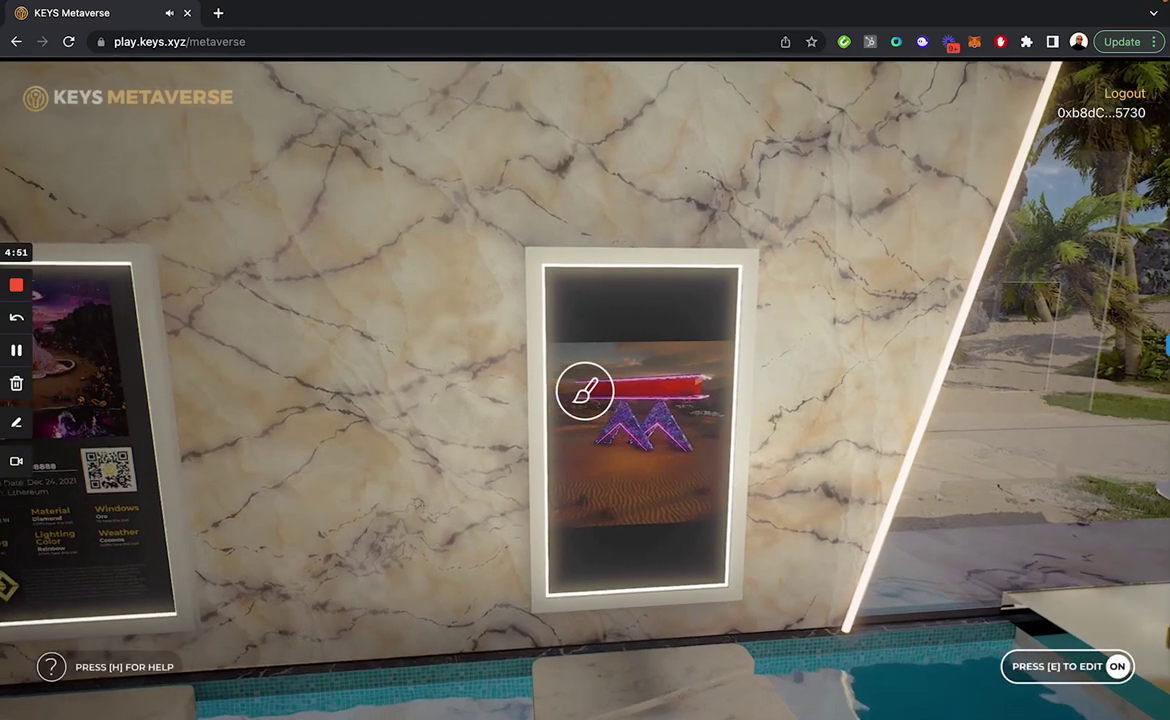
key(Left)
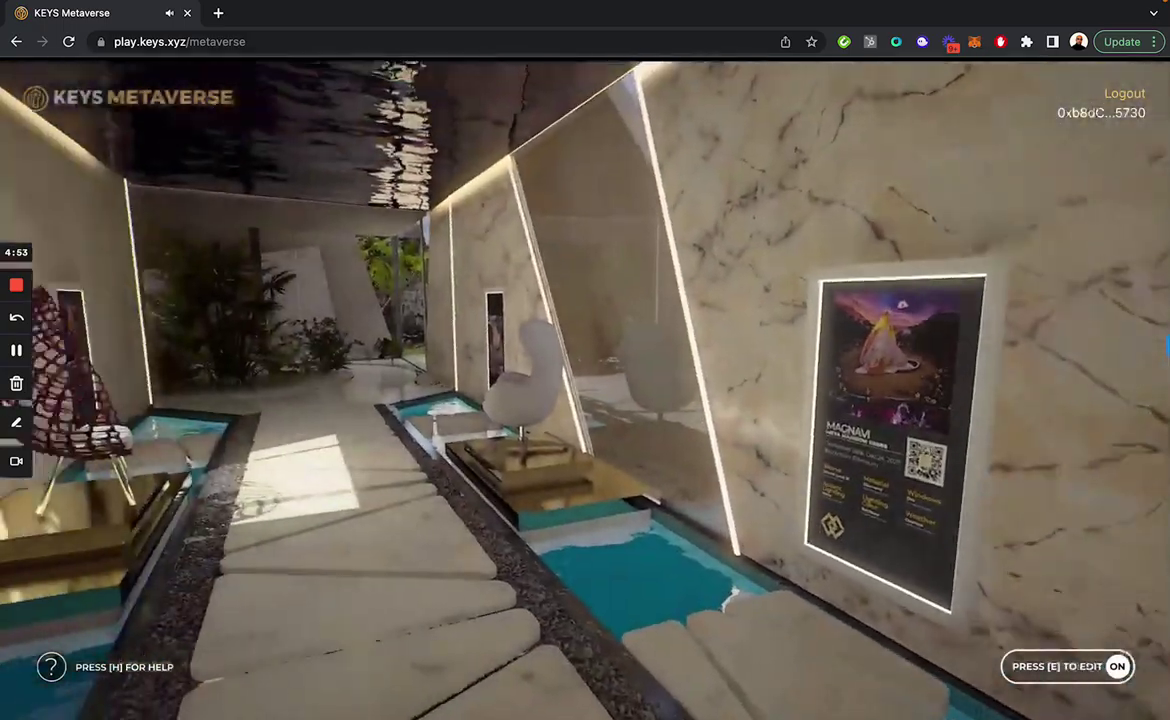
key(w)
key(w)
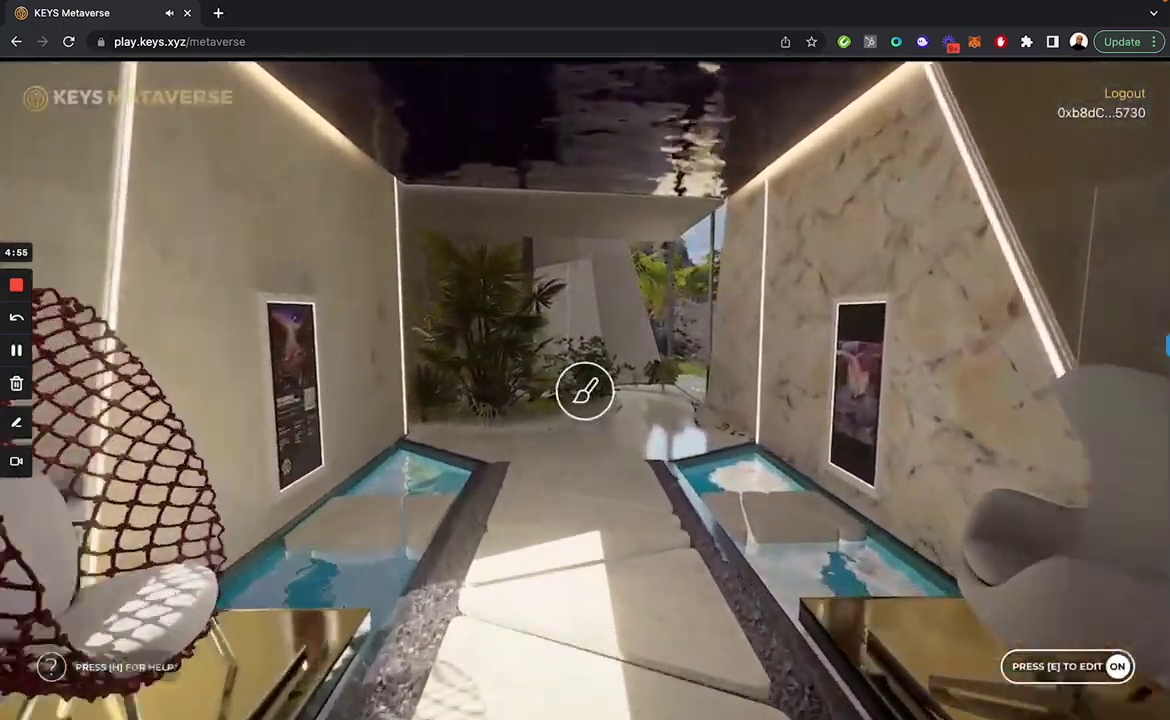
key(w)
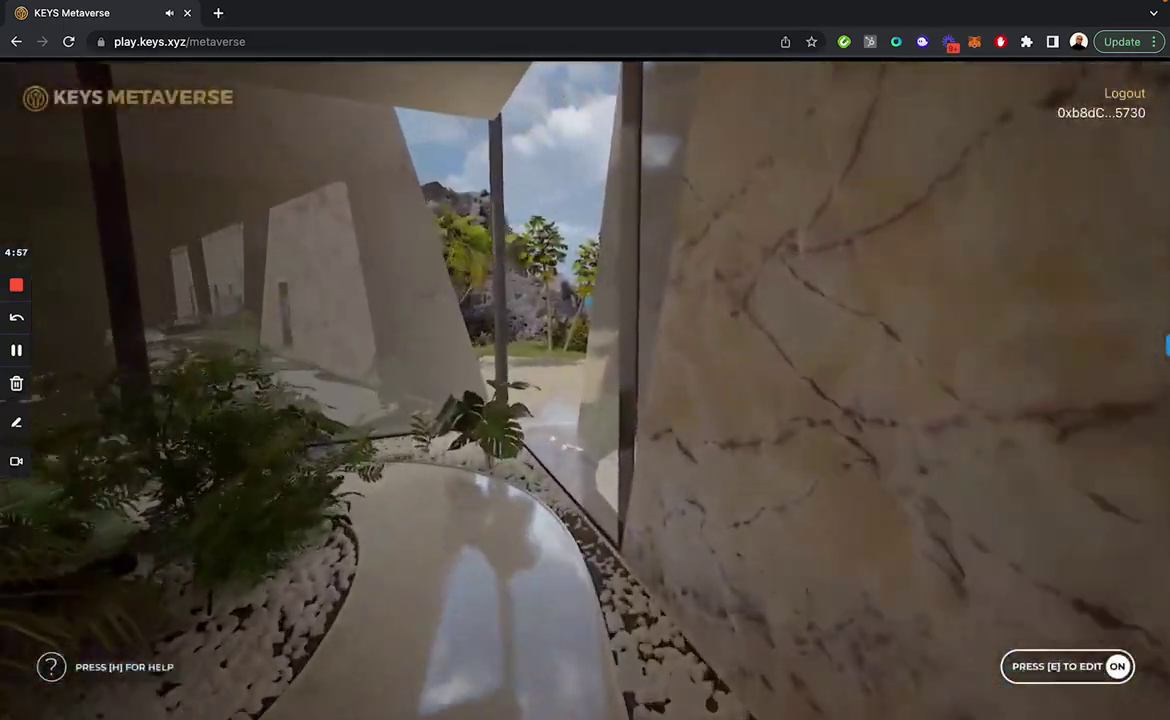
key(Left)
key(w)
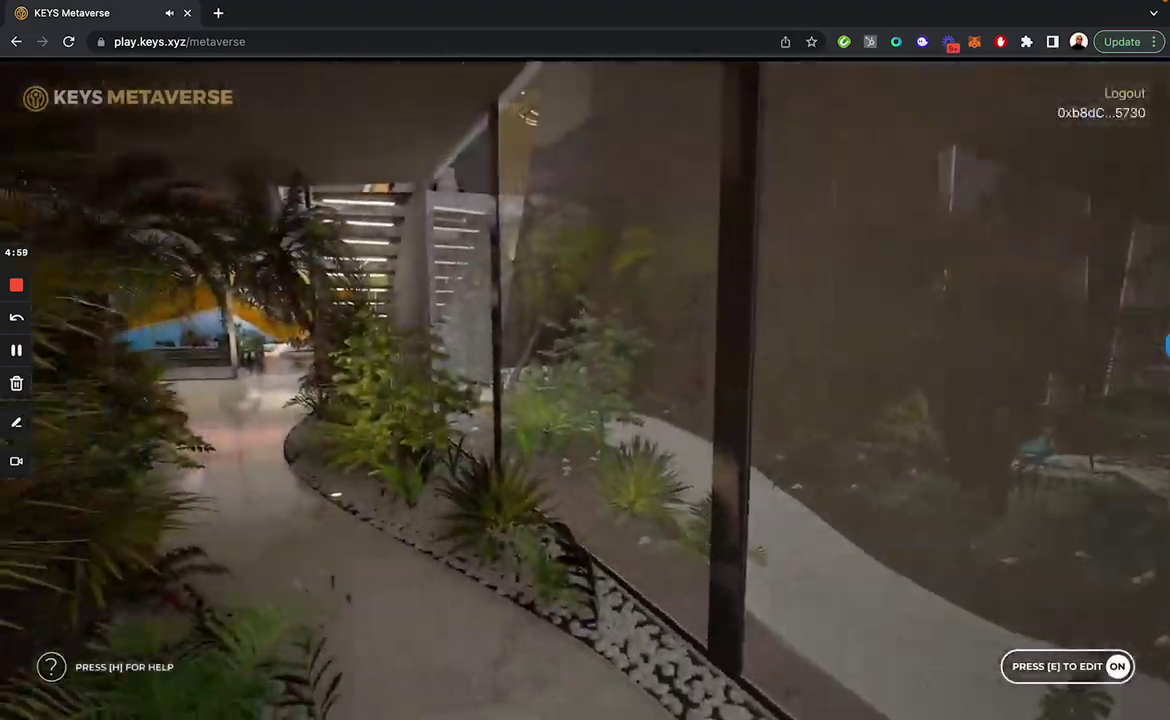
key(w)
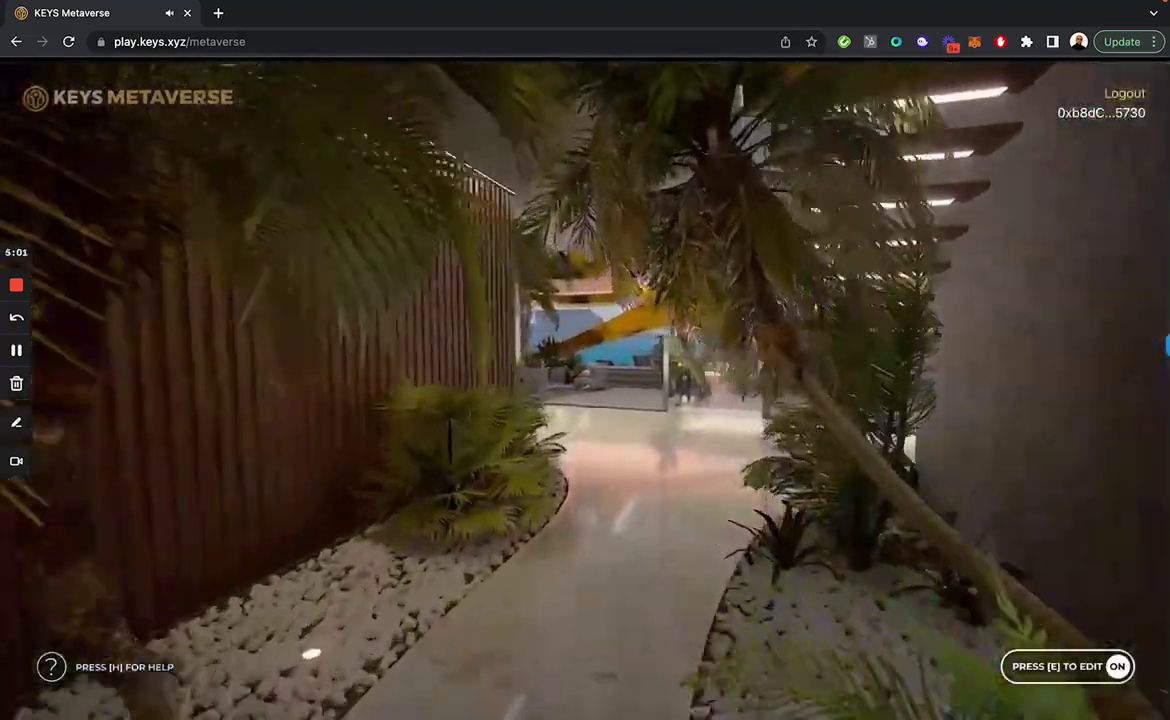
- Change the floor material in the faceted hallway to Nero marble and accept it
key(w)
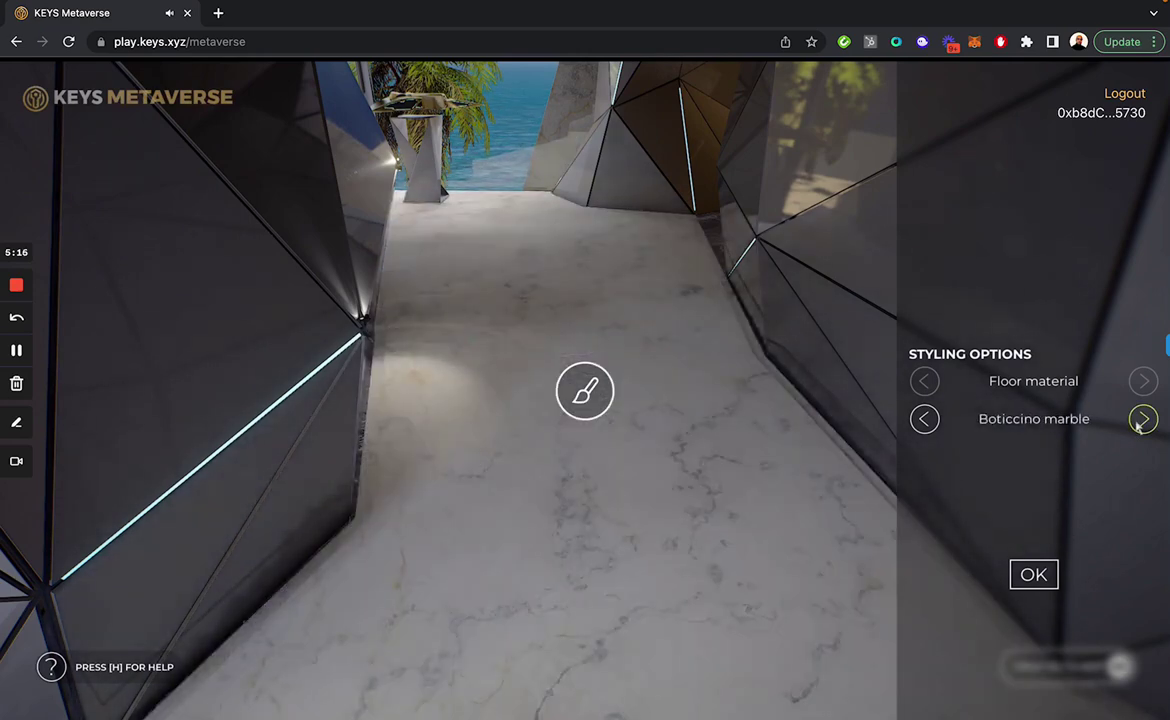
click(1142, 420)
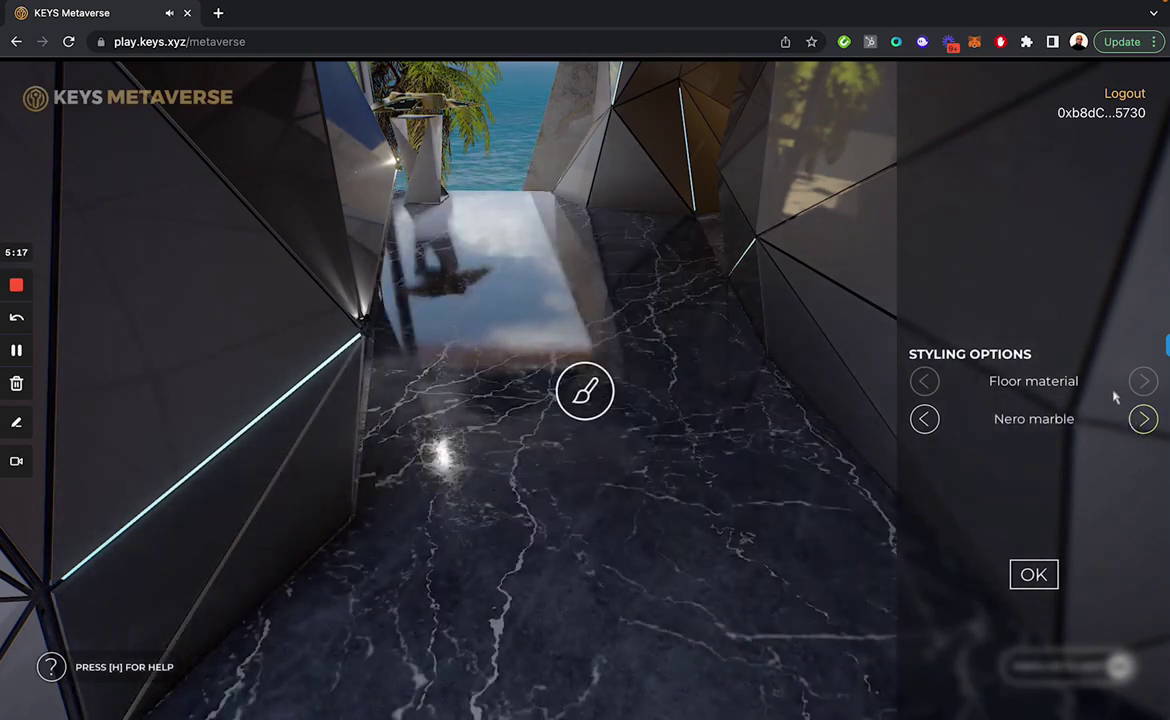
click(1033, 574)
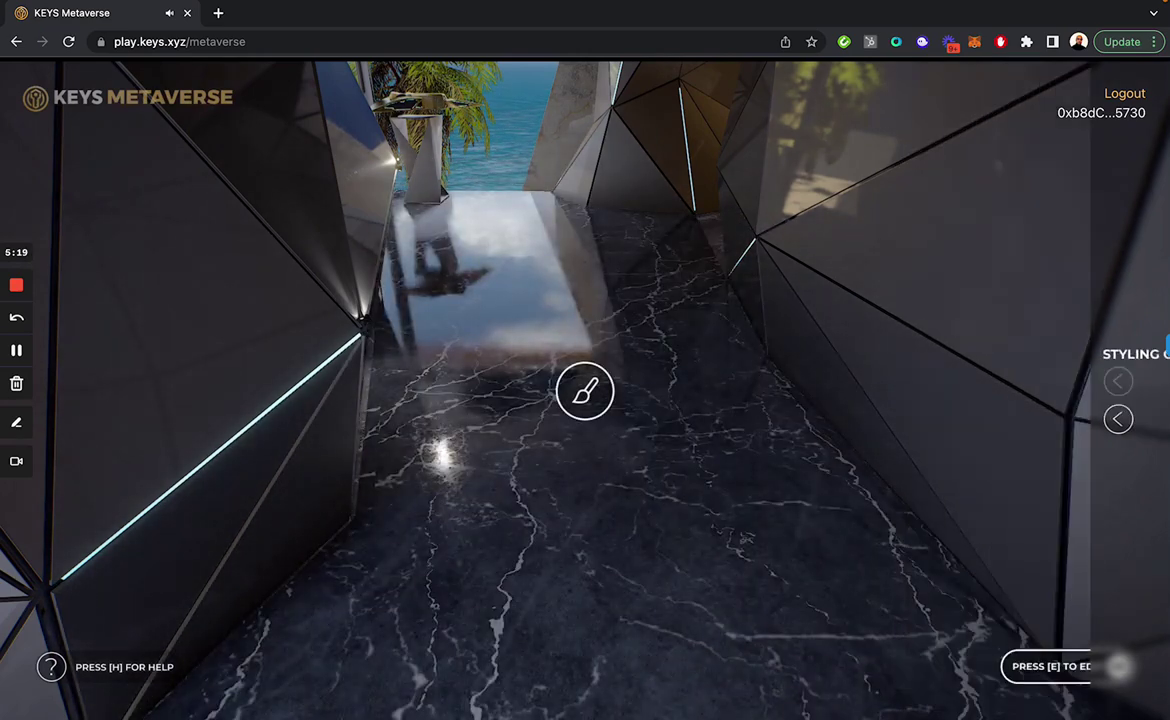
- Enter the conference room and change its floor material from Emperador through Boticcino to Verona marble
key(w)
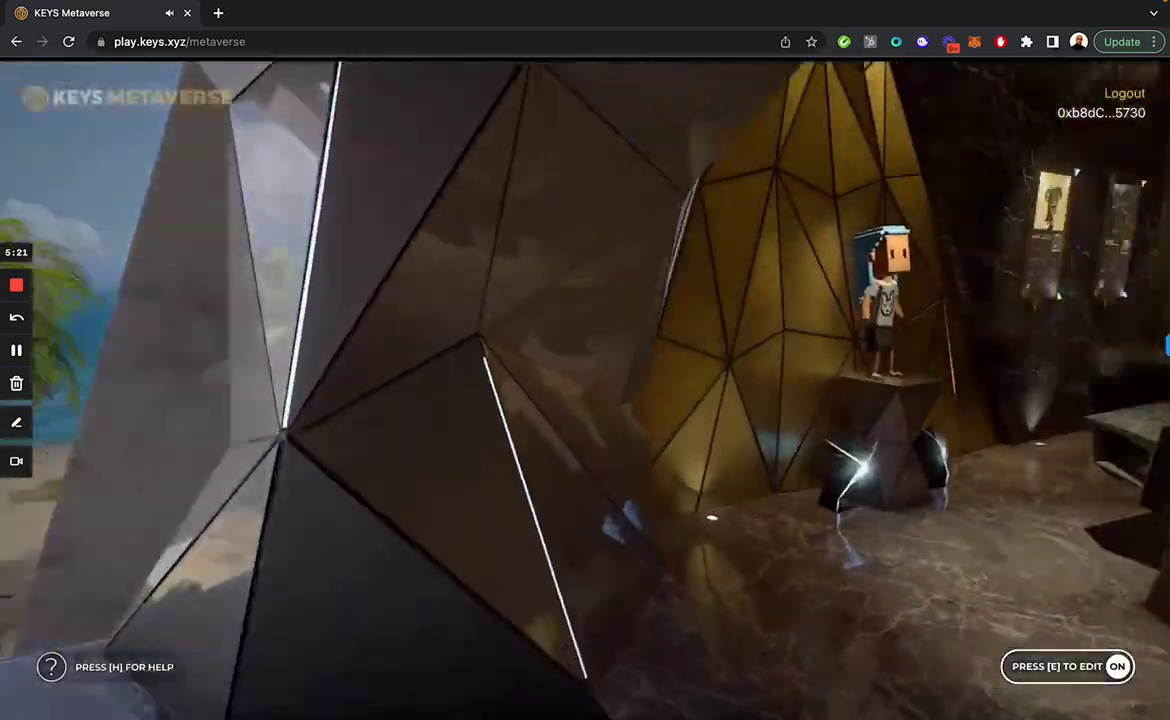
key(w)
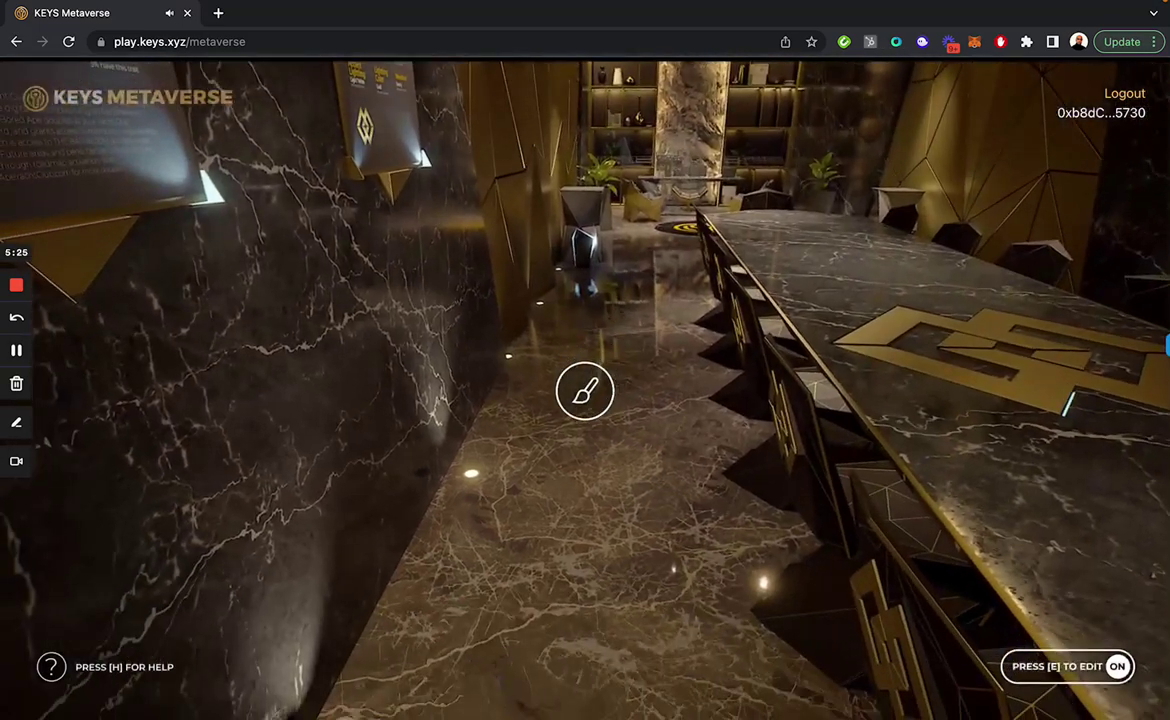
key(e)
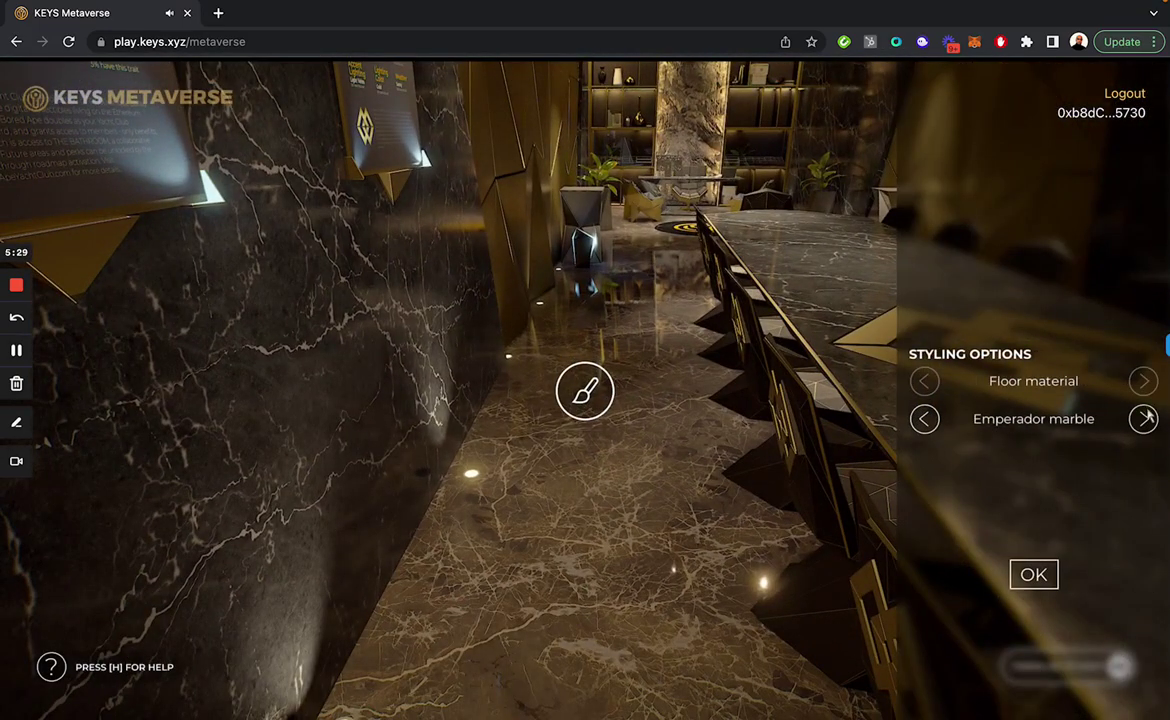
click(1144, 419)
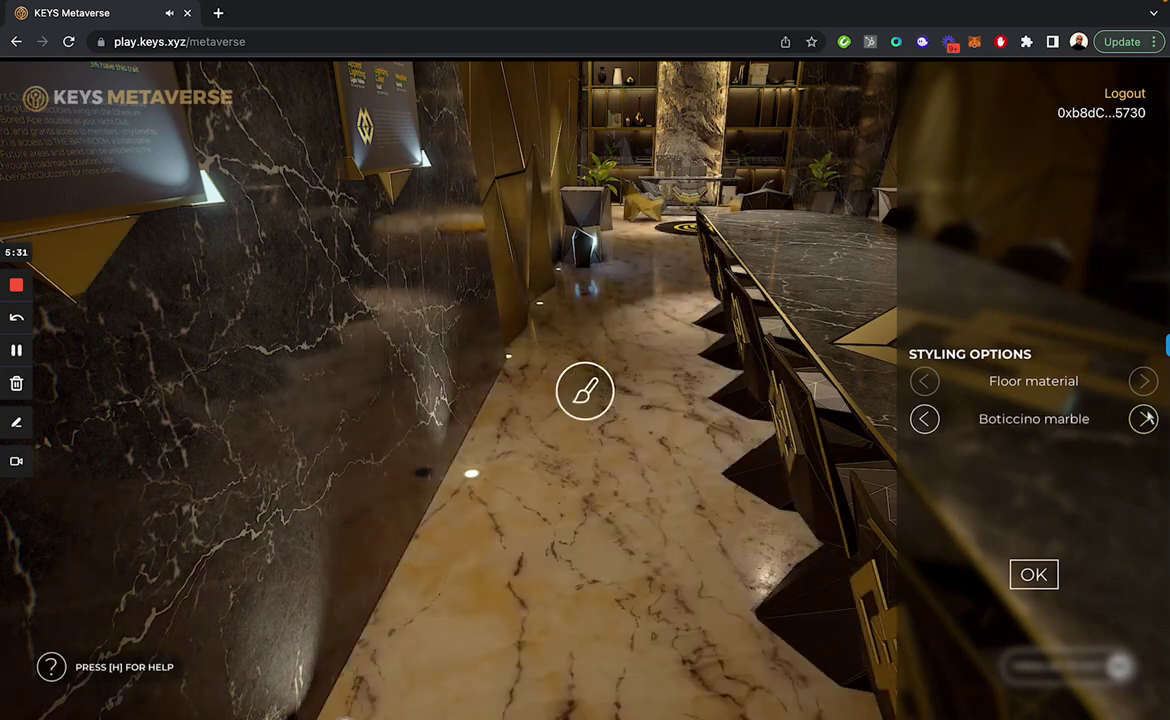
click(1144, 419)
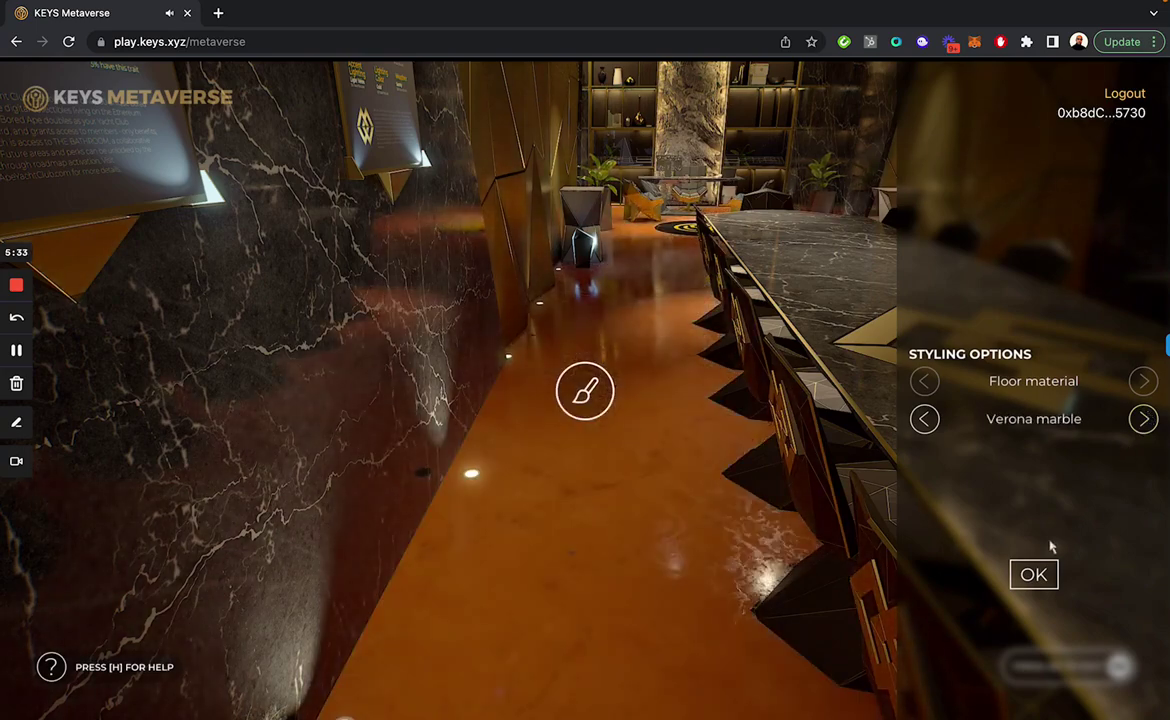
- Walk past the conference table to behind the office desk and open the website linked on its monitor
key(w)
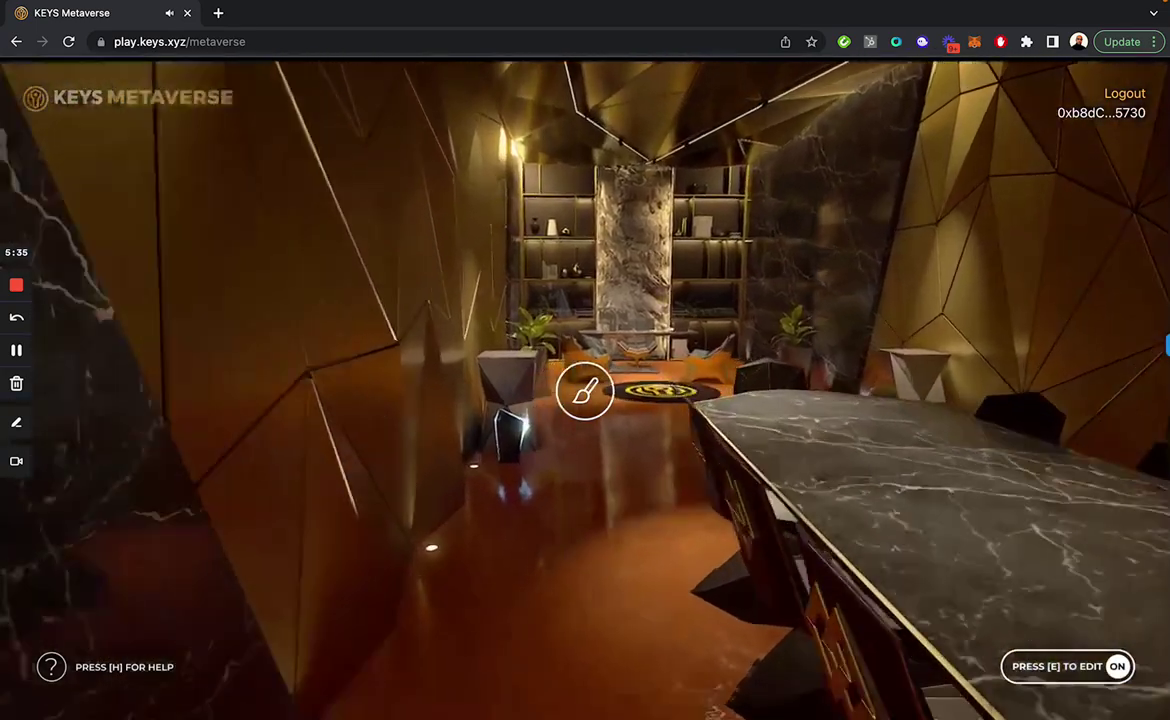
key(w)
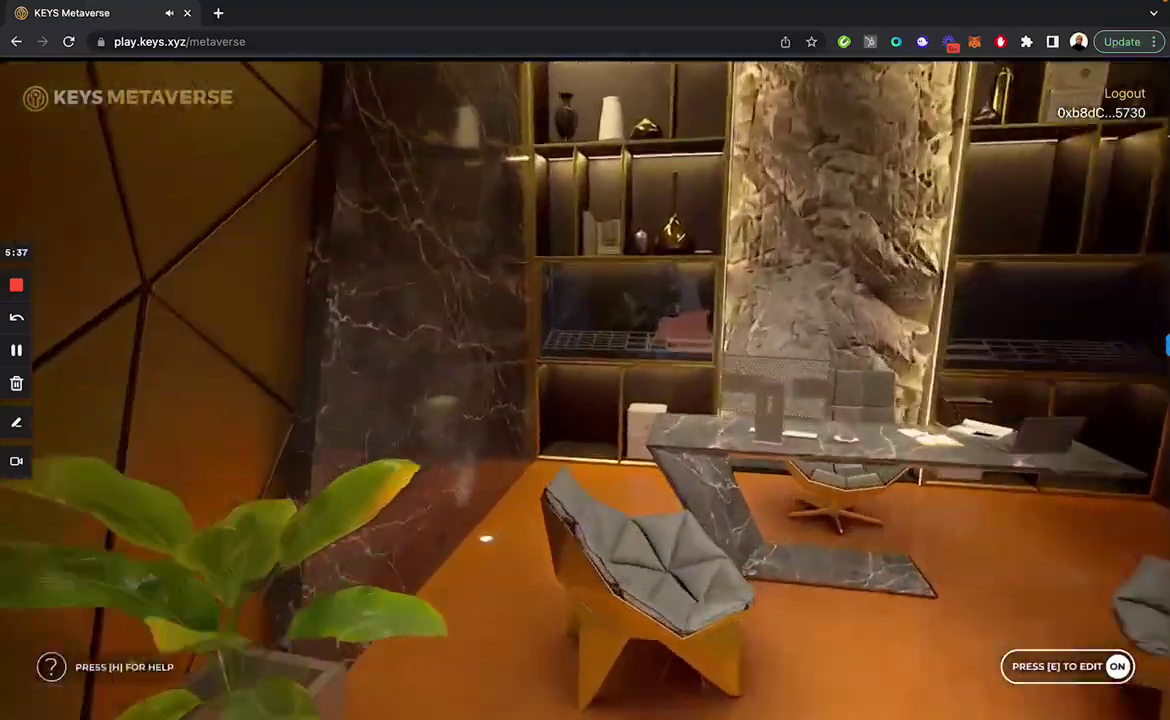
key(w)
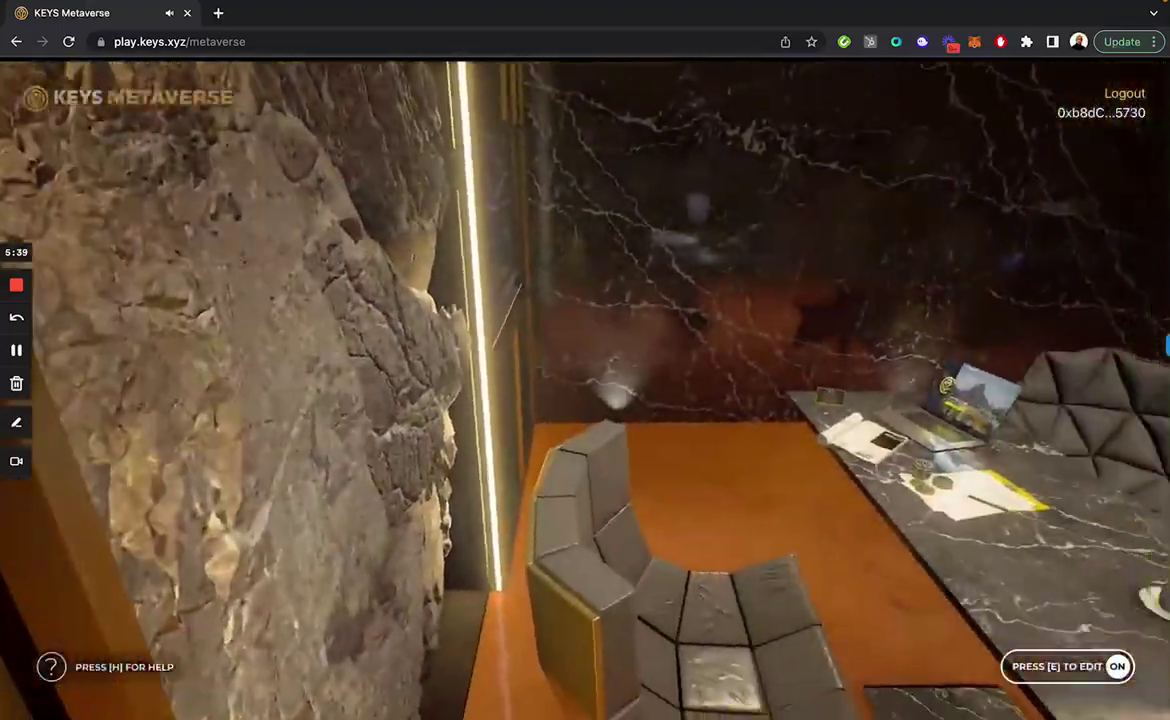
key(d)
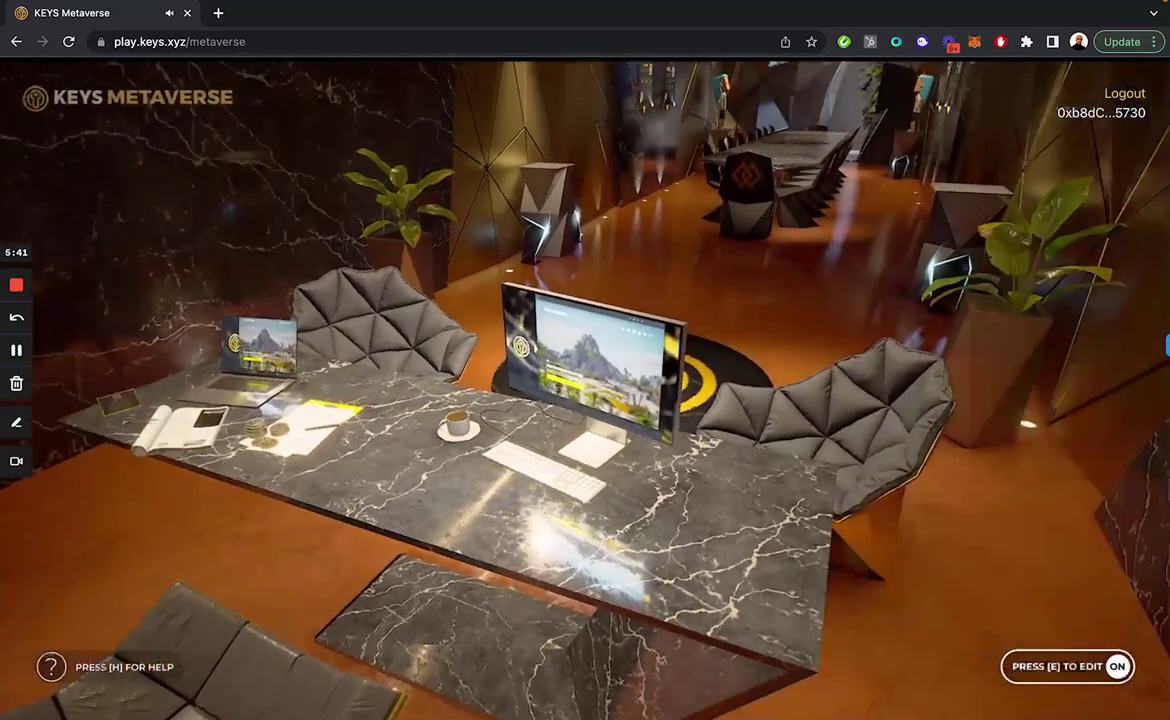
key(d)
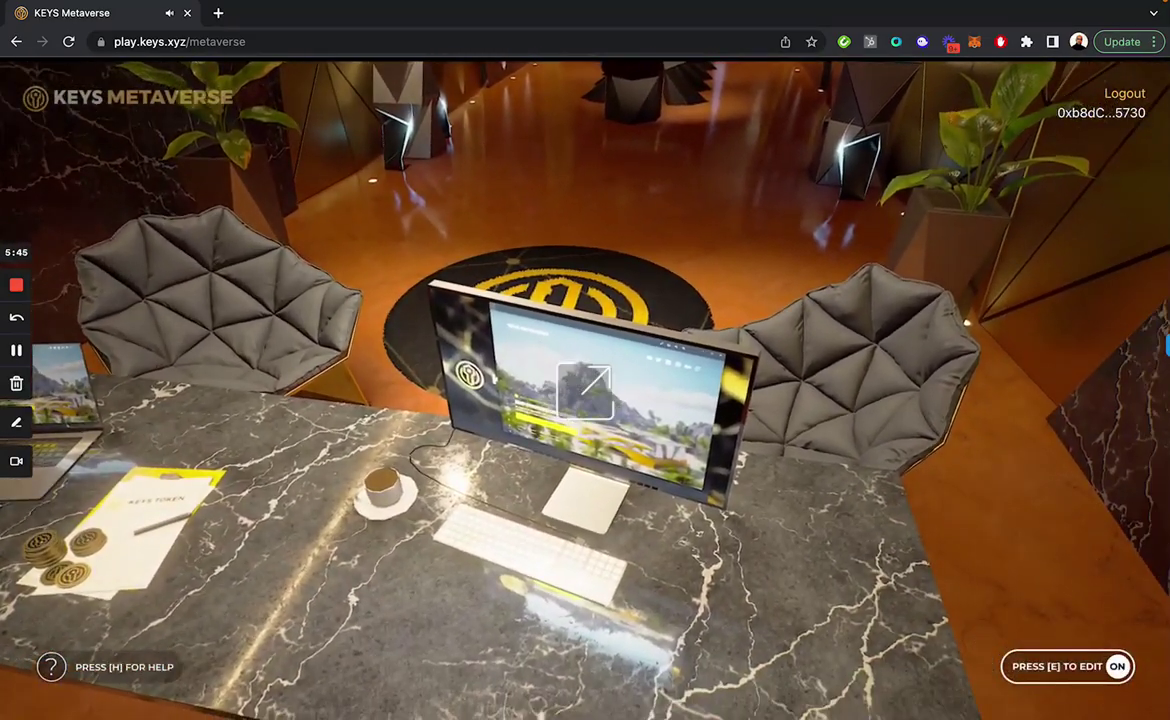
click(585, 391)
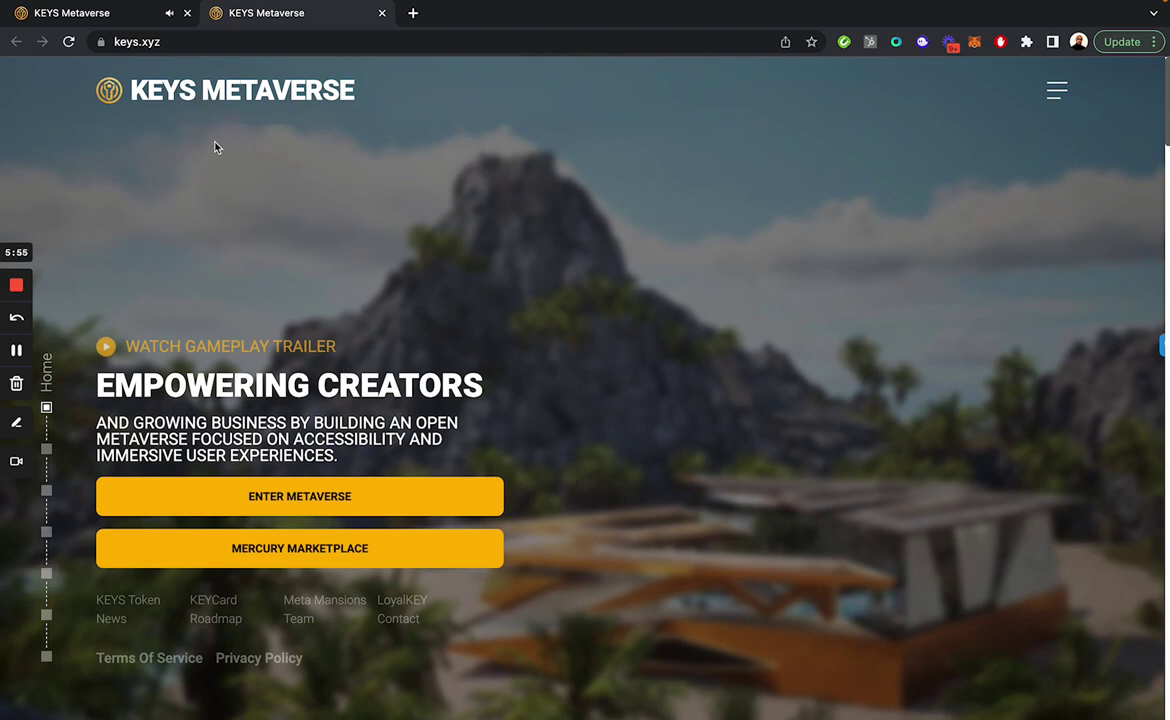
- Return to the metaverse browser tab and walk from the office desk back to the conference table
click(125, 20)
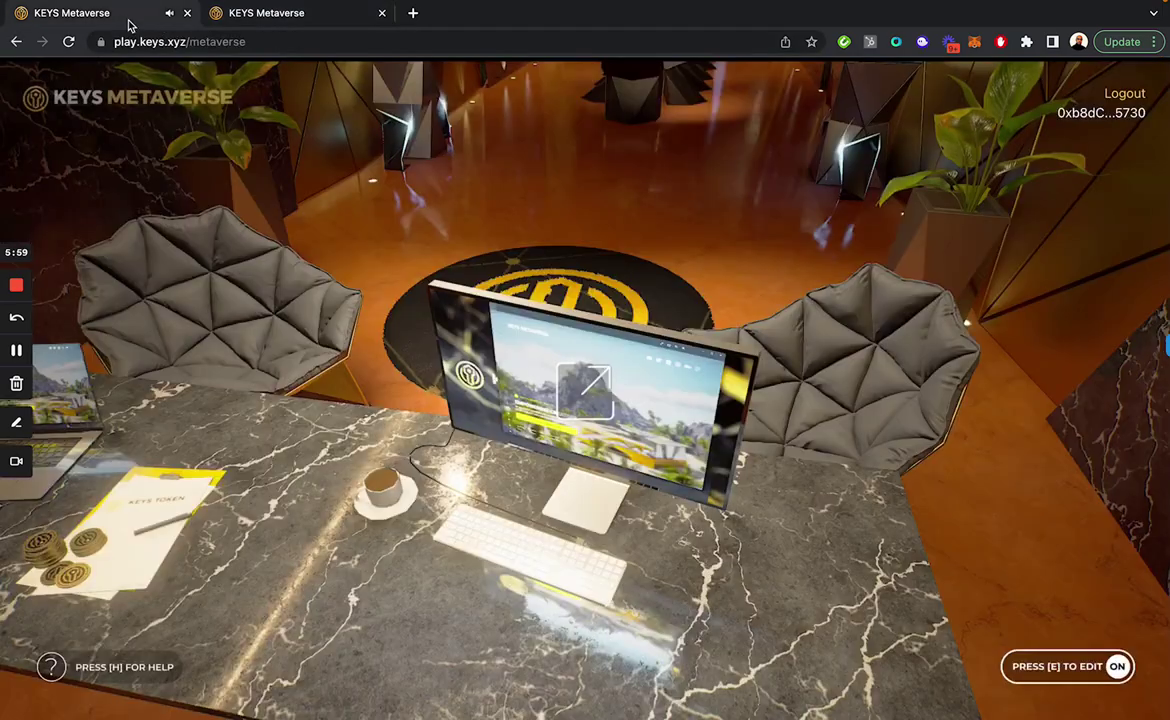
click(269, 136)
key(w)
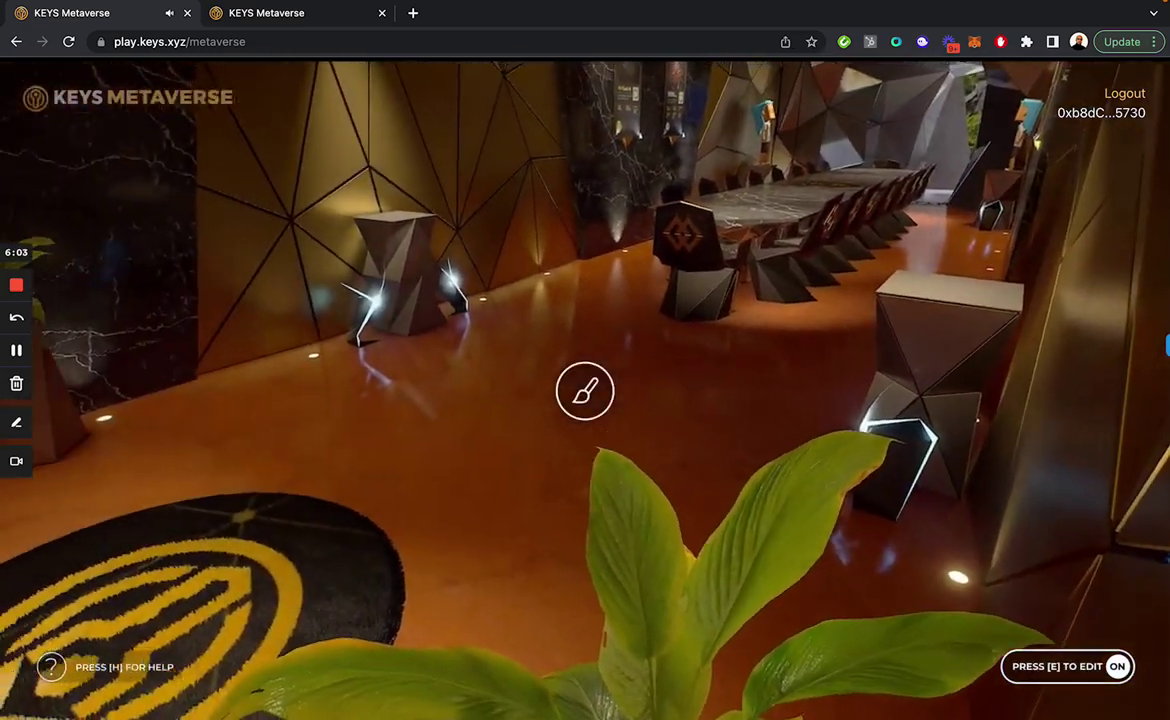
key(w)
key(w)
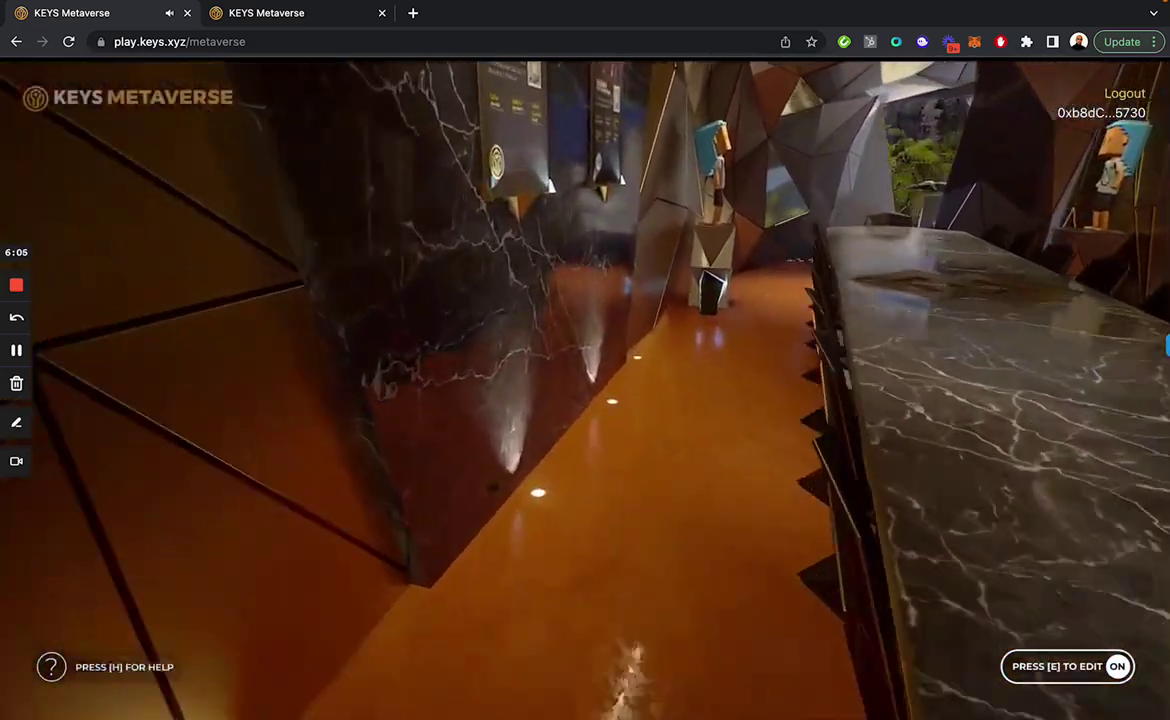
- Continue alongside the conference table, turn off edit mode and show the controls tutorial
key(w)
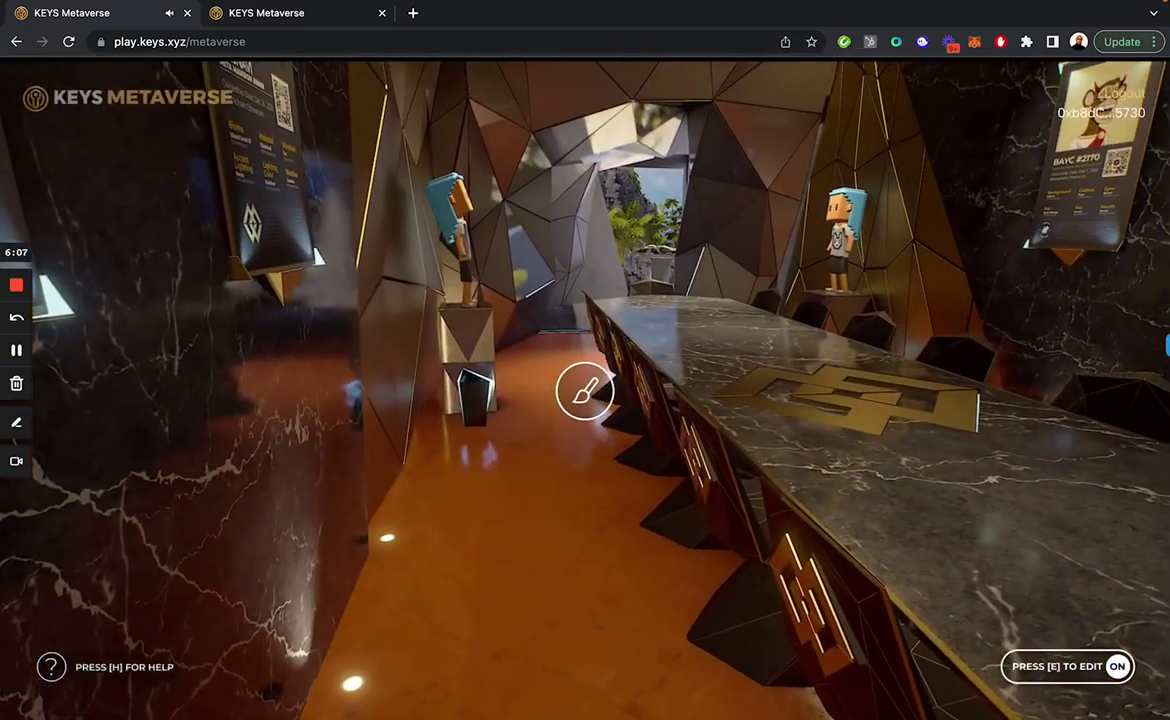
key(e)
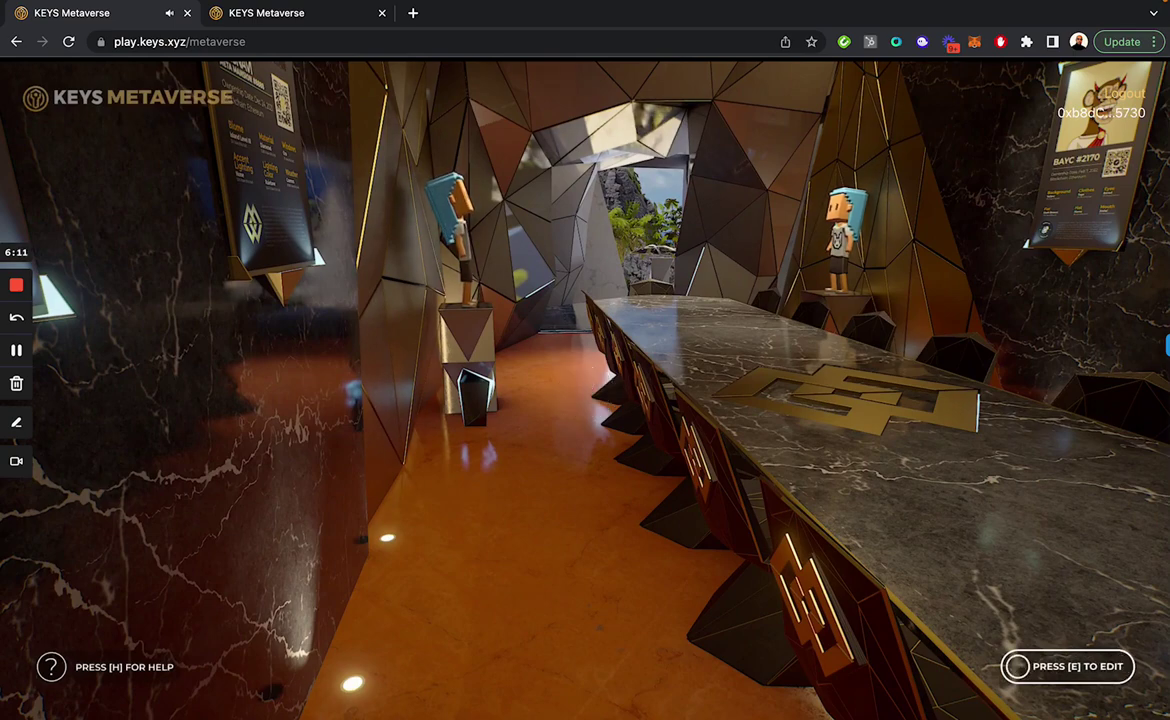
key(h)
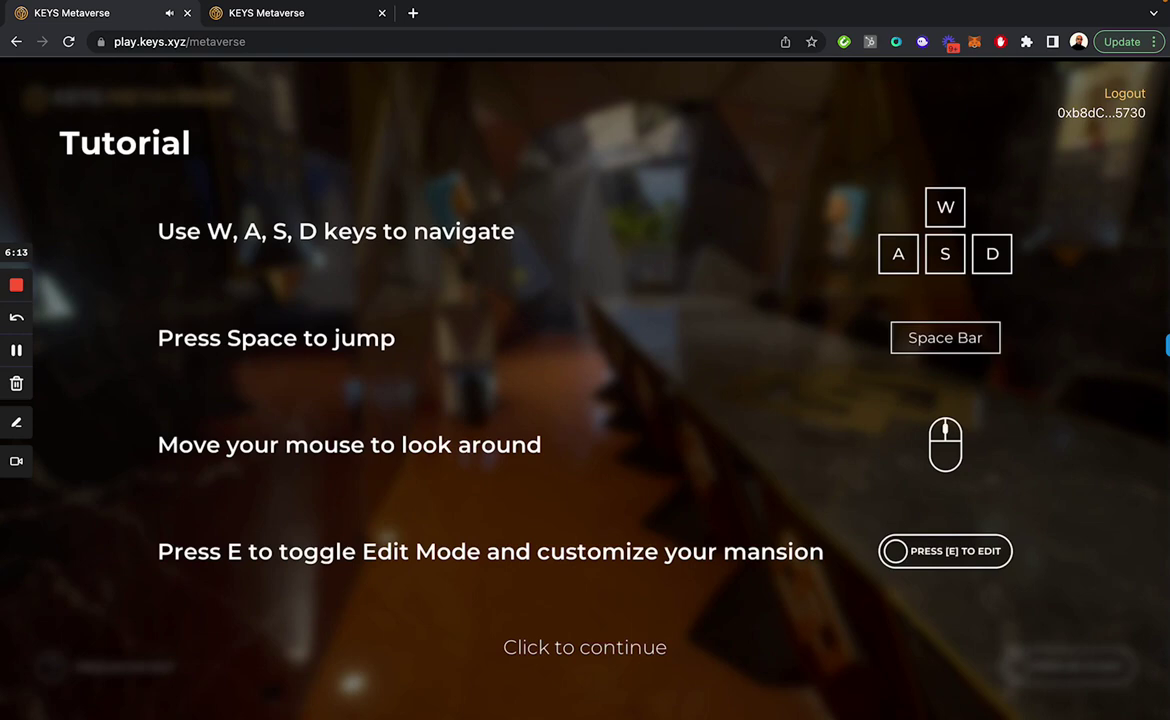